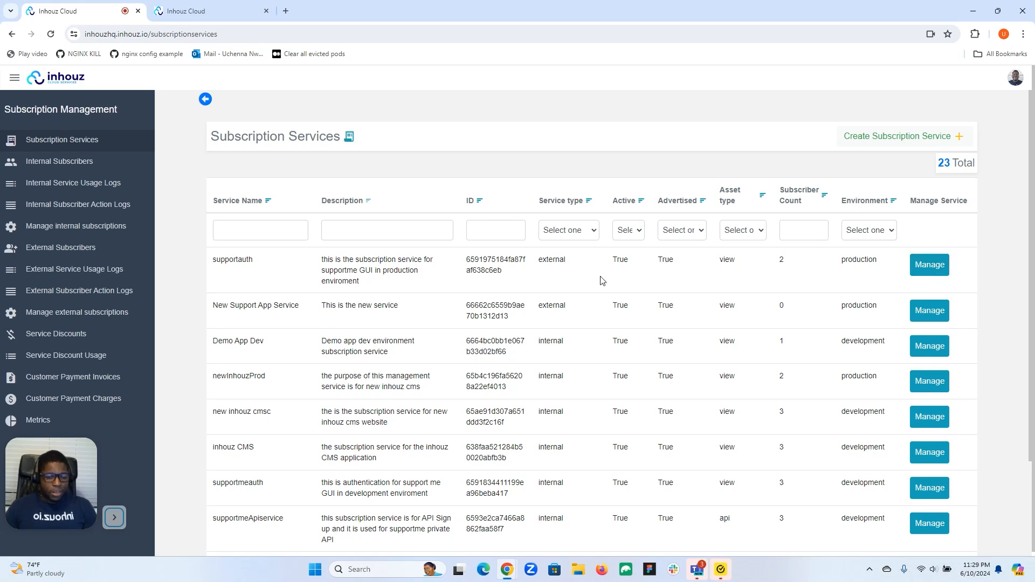
Open supportauth's Details via Manage and go to its Payment configs.
click(927, 268)
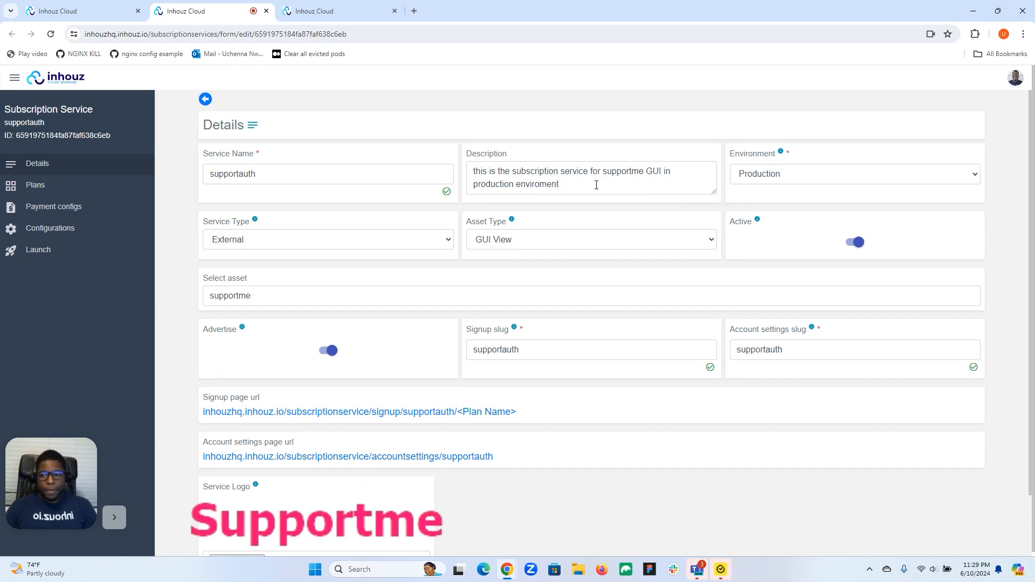
click(75, 213)
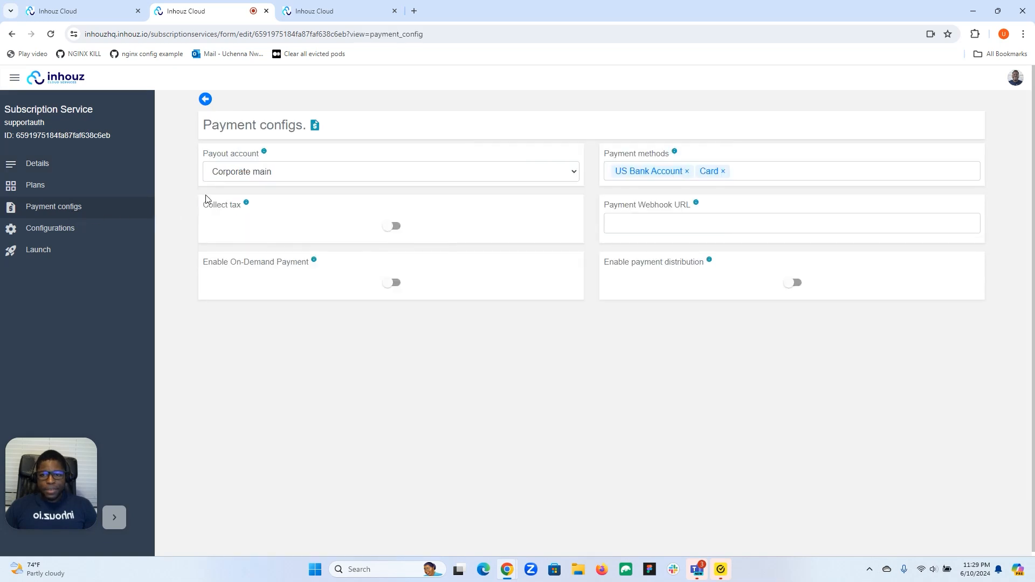
Check the Payout account choices and keep Corporate main selected for supportauth.
click(310, 174)
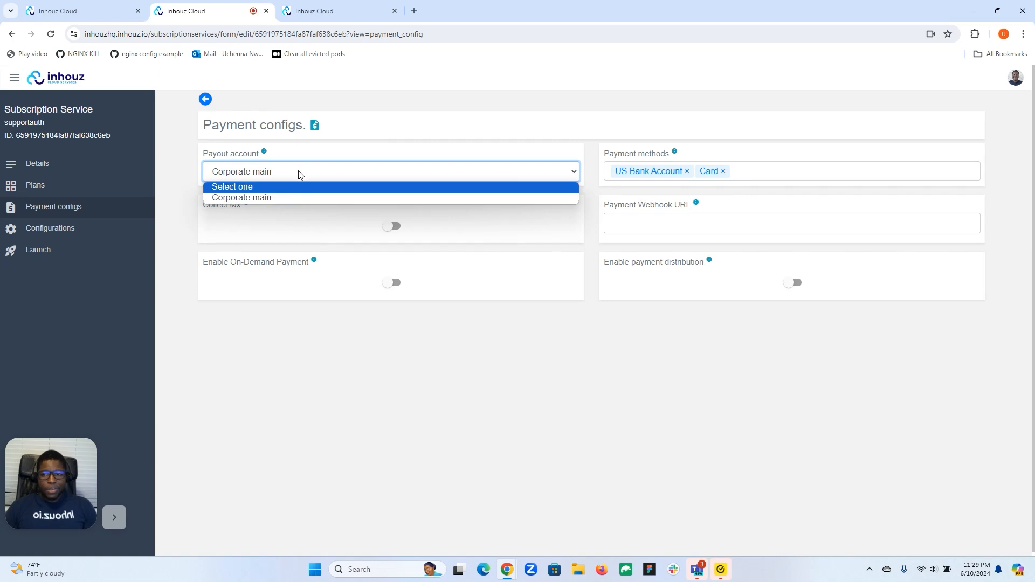
click(302, 155)
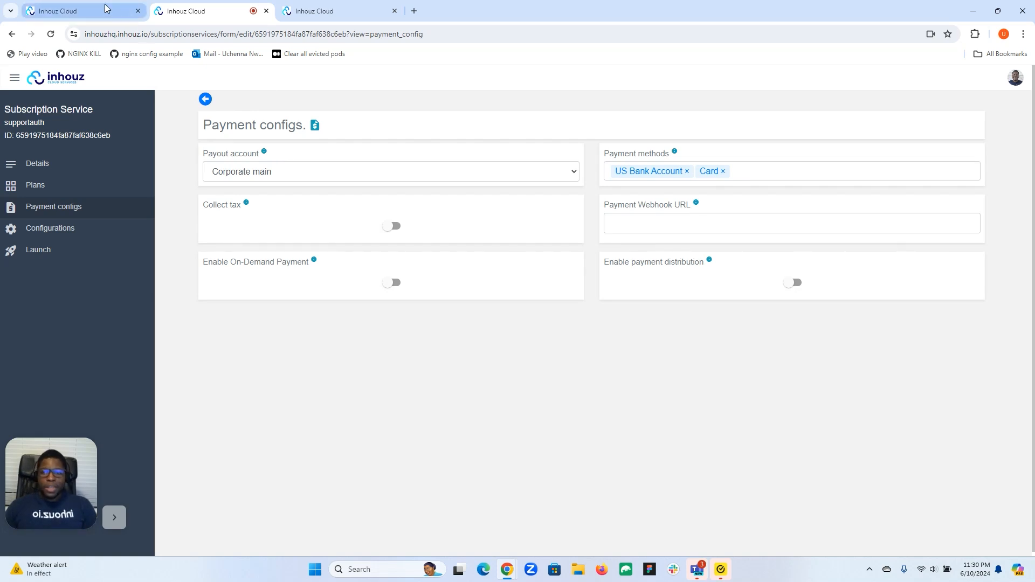
Move from the services list to Inhouz Payments' Payout accounts and open the Create payout accounts form.
click(81, 11)
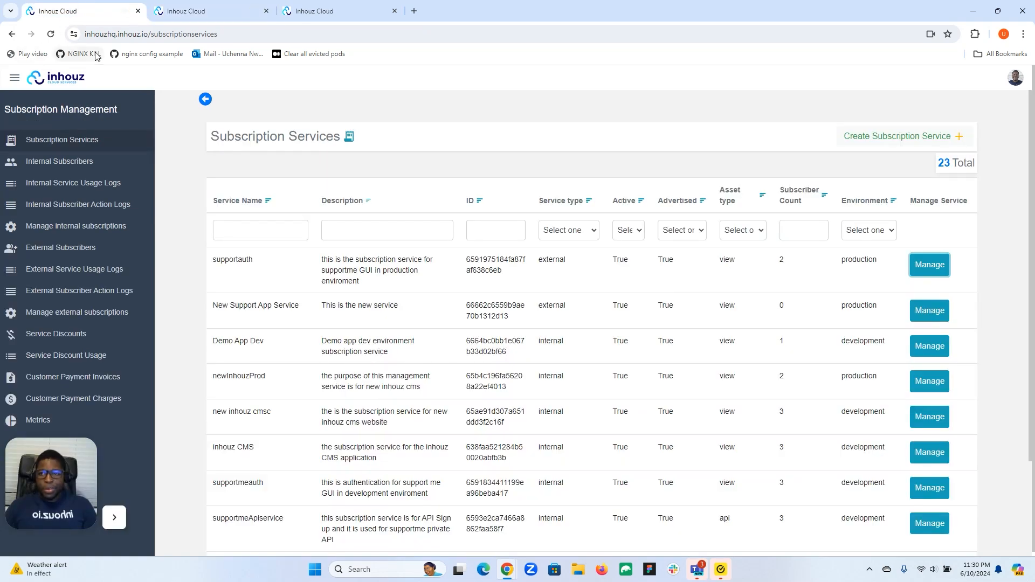
click(15, 79)
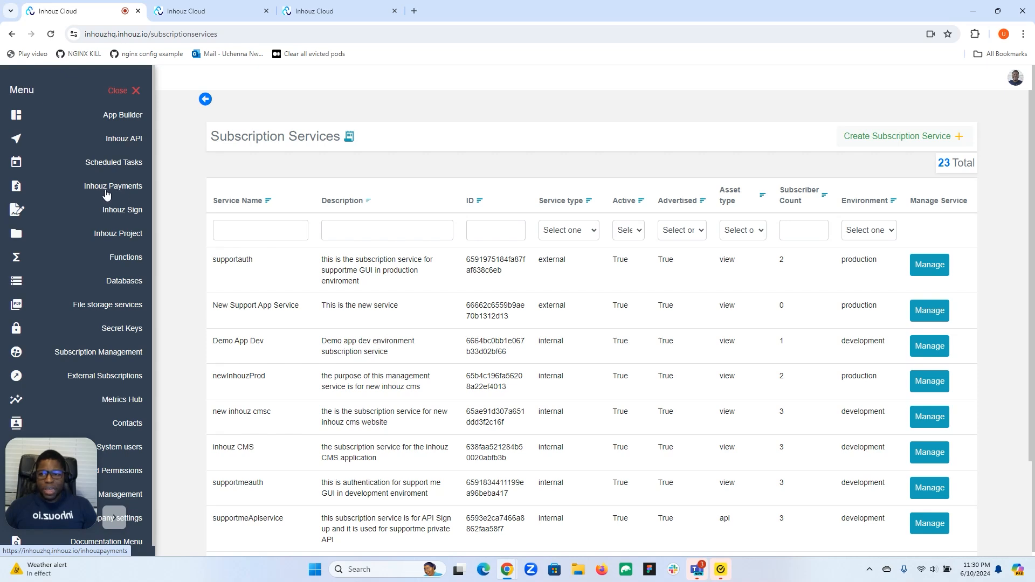
click(119, 90)
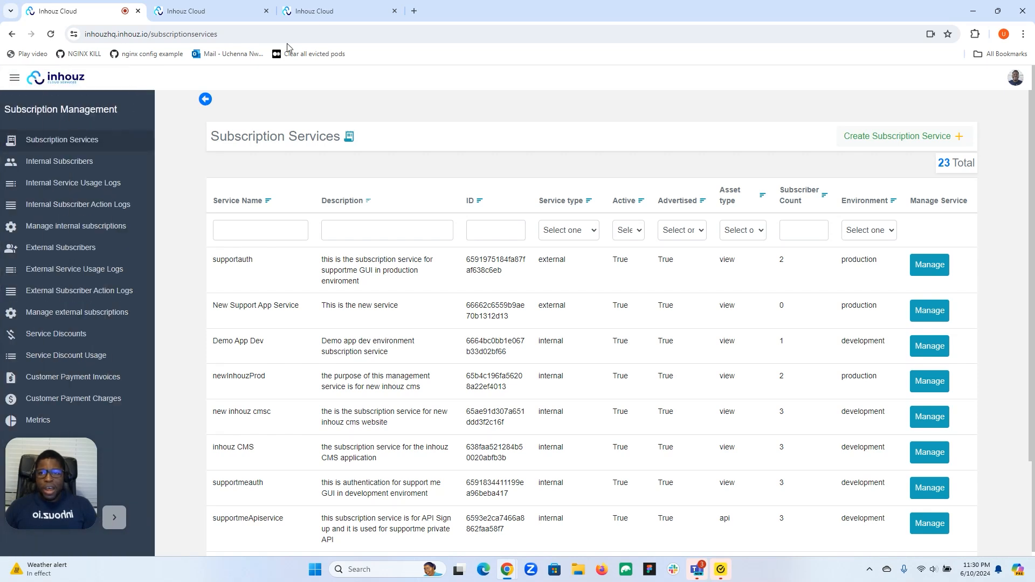
click(319, 11)
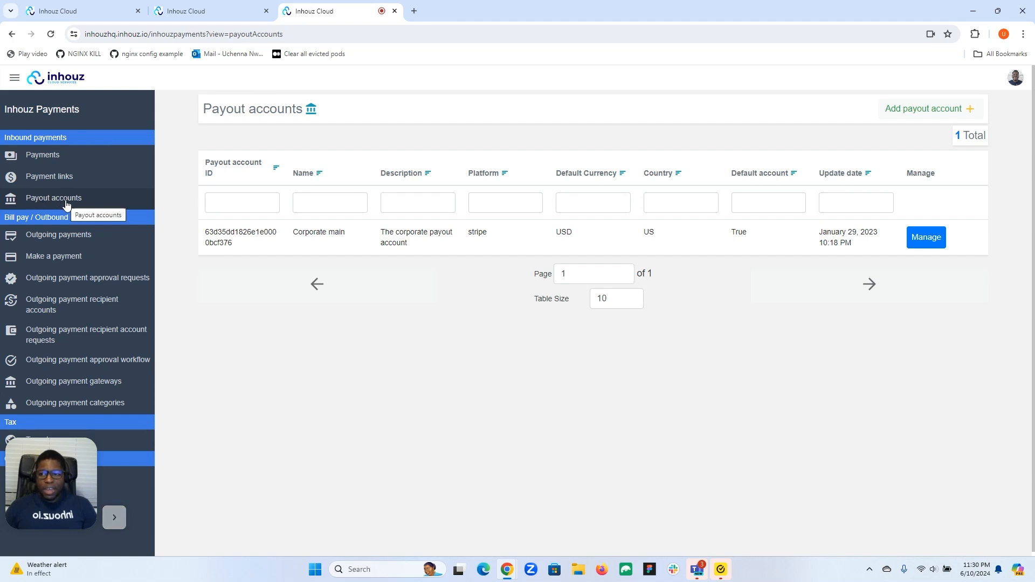
drag(36, 477, 227, 485)
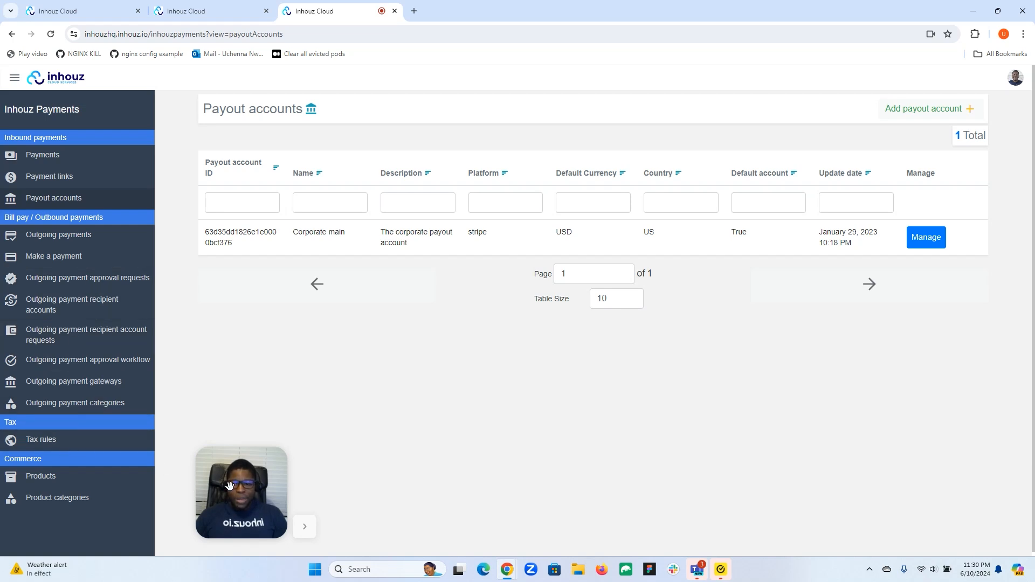
drag(230, 488, 95, 500)
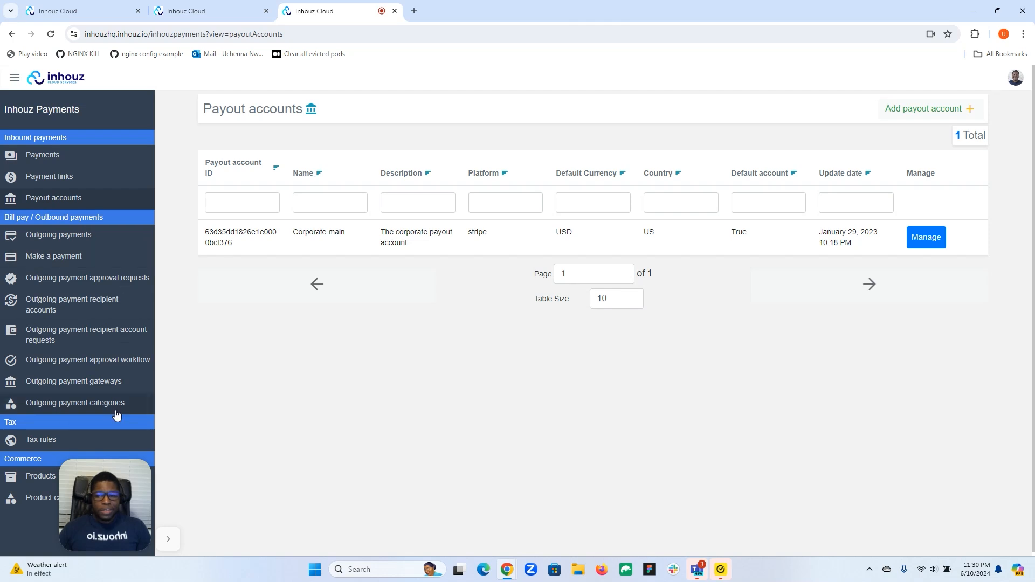
drag(113, 493, 58, 493)
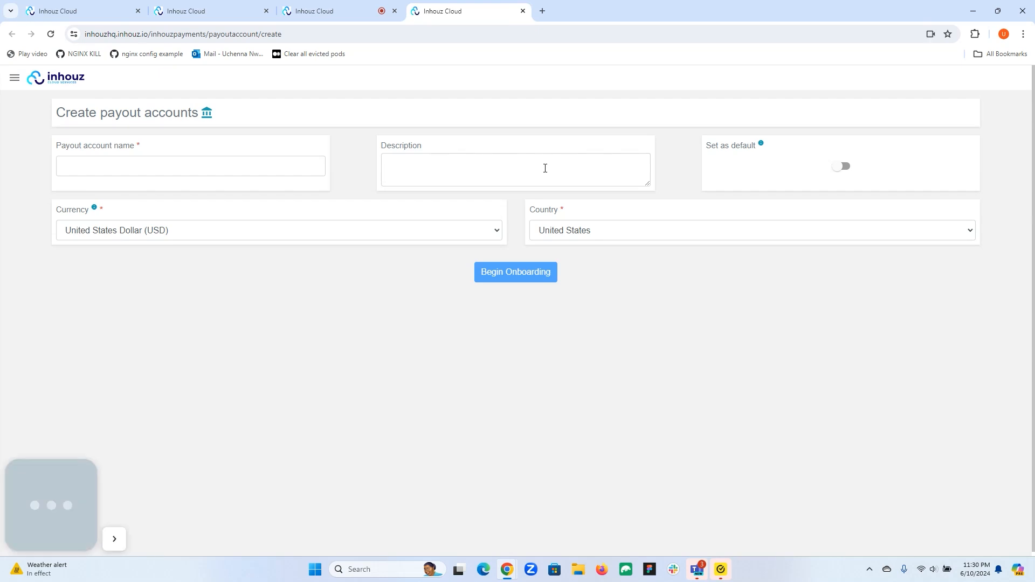
Enter 'Test Payout Account' as name and 'This is a test account' as description, then submit.
click(269, 169)
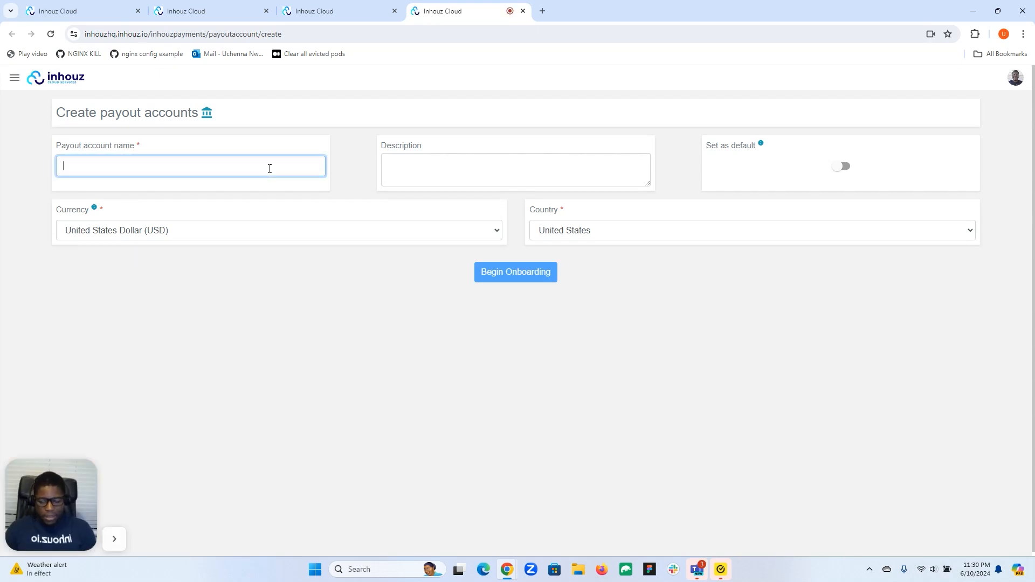
text(Test Payout Account)
click(458, 162)
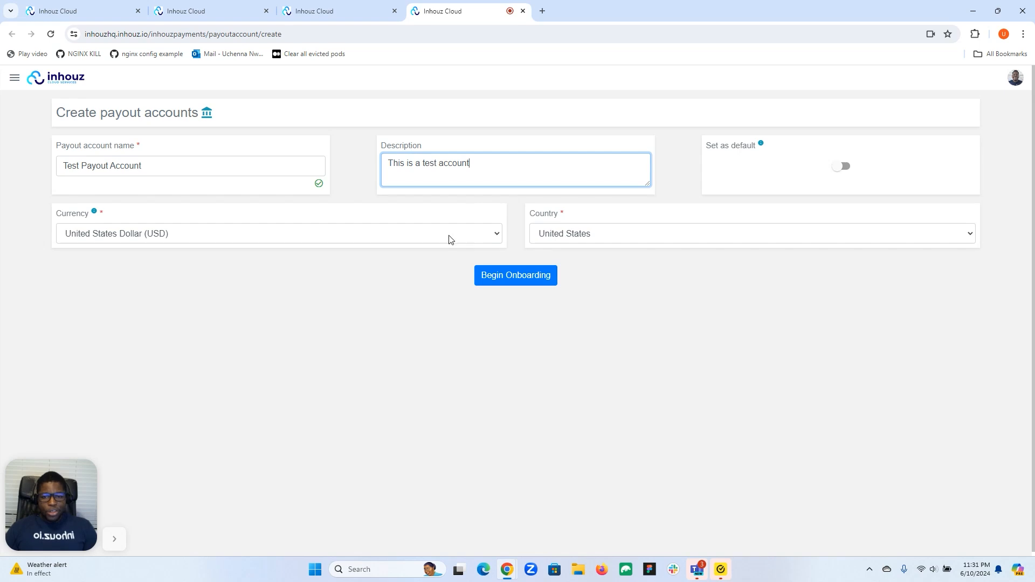
mouse_move(233, 223)
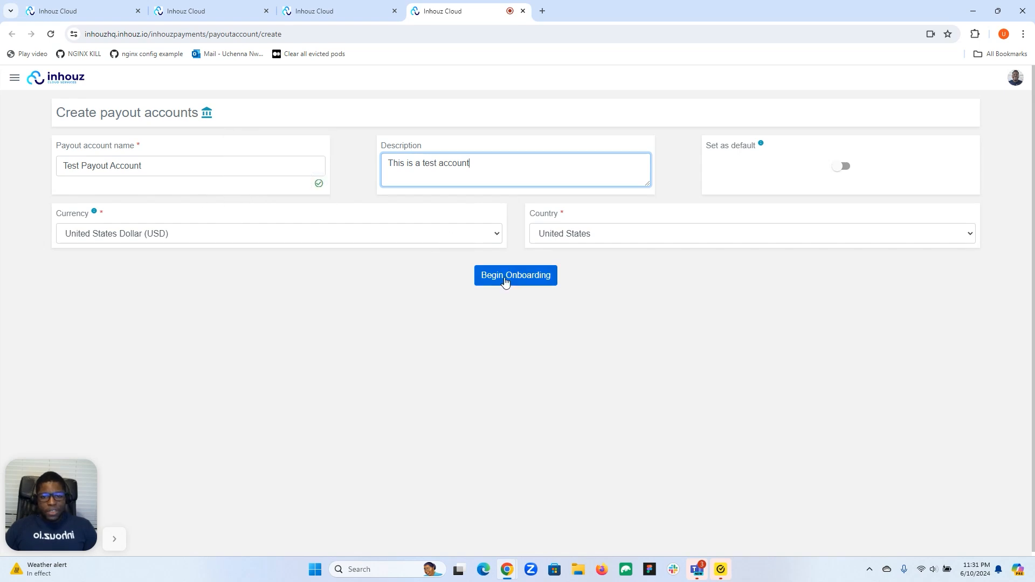
click(525, 277)
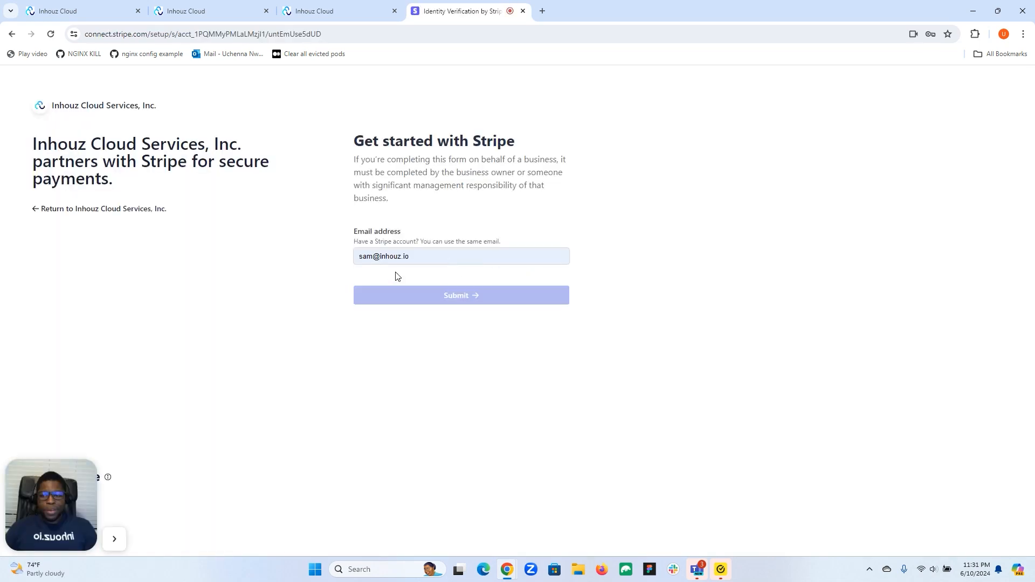
Submit the saved account e-mail on Stripe's onboarding page, then close the Stripe tab.
click(425, 255)
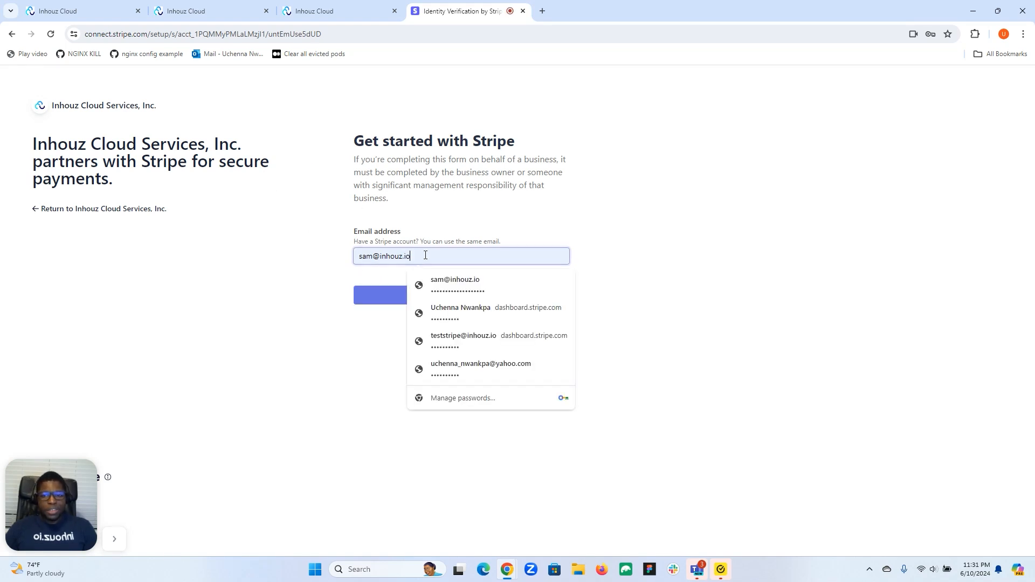
click(457, 290)
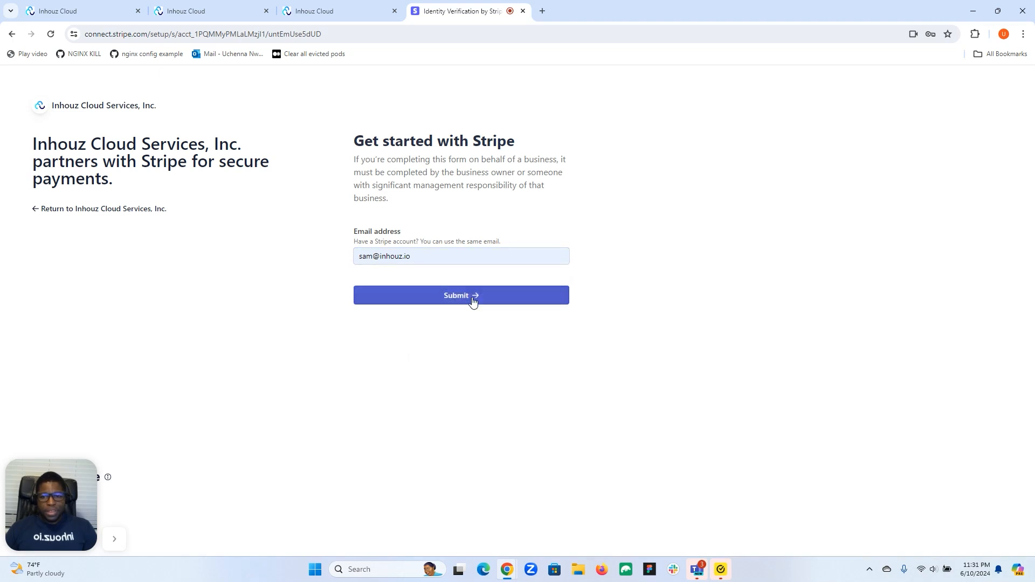
click(473, 299)
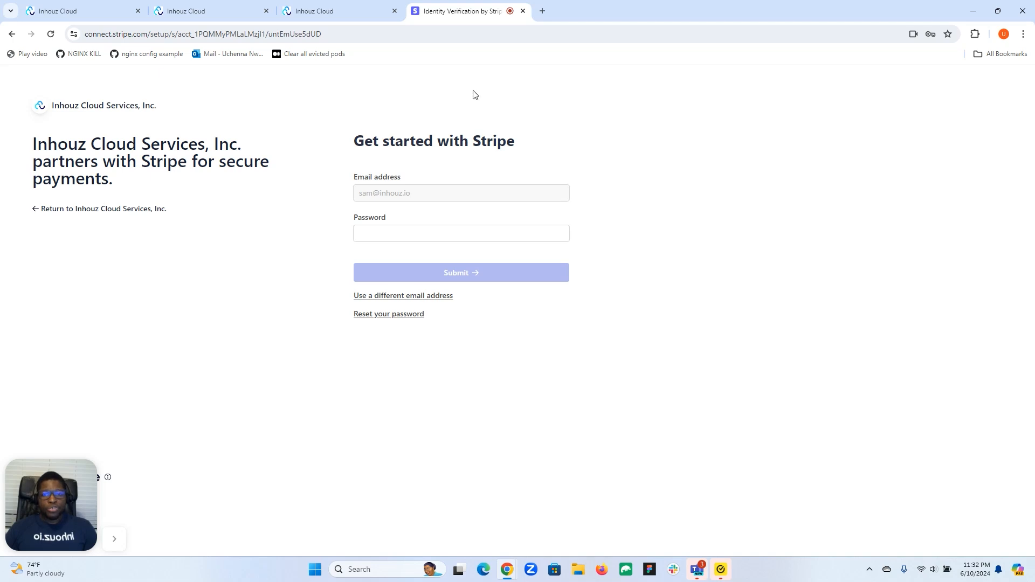
click(522, 10)
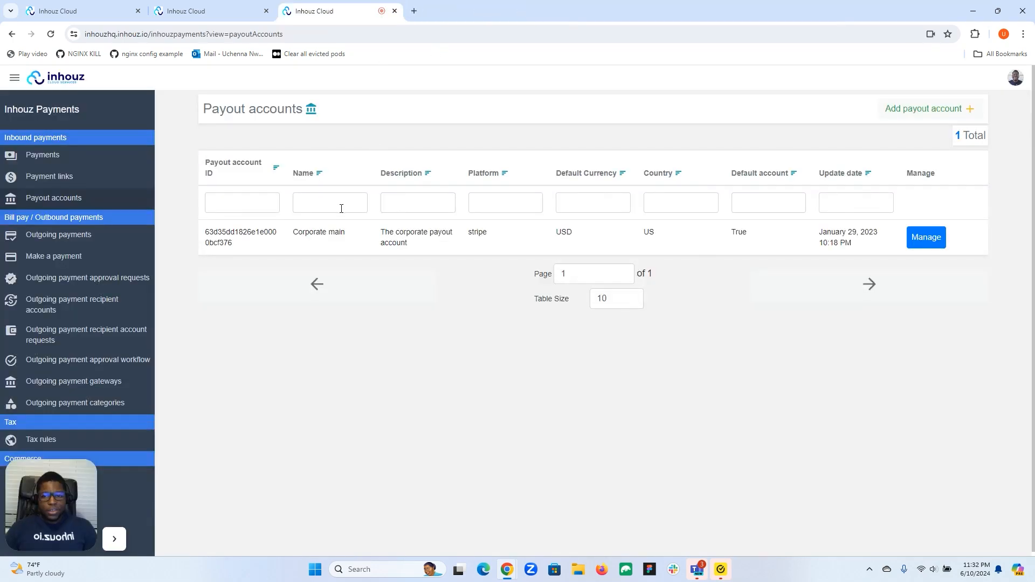
Reload the payout accounts list and open Test Payout Account's details, attempting a delete.
click(51, 34)
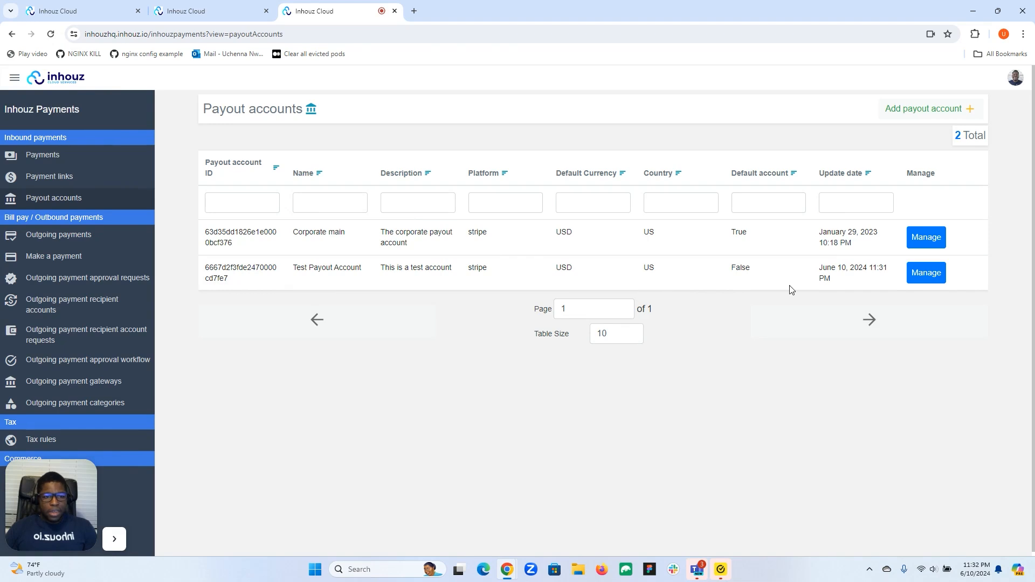
click(924, 274)
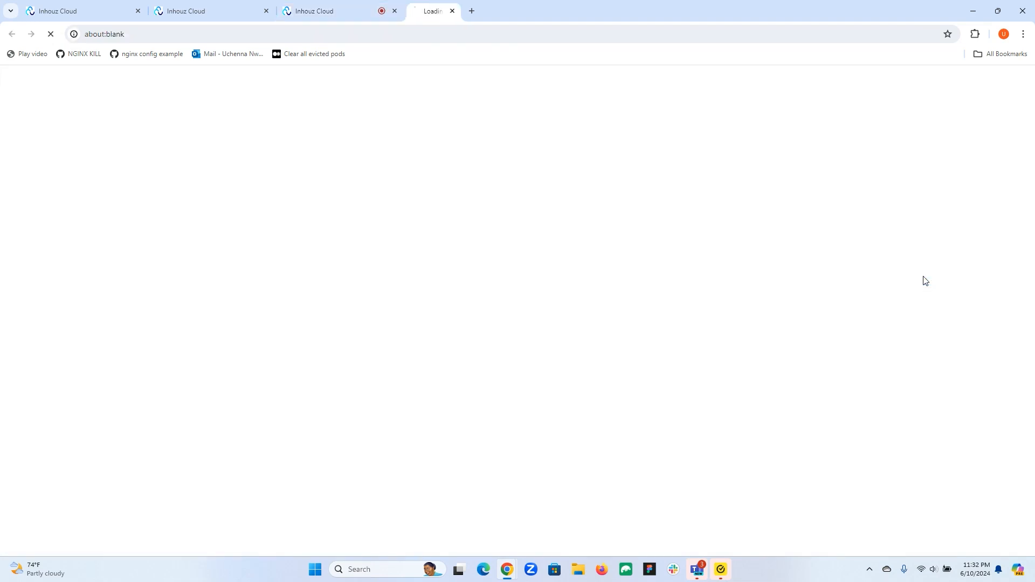
click(517, 260)
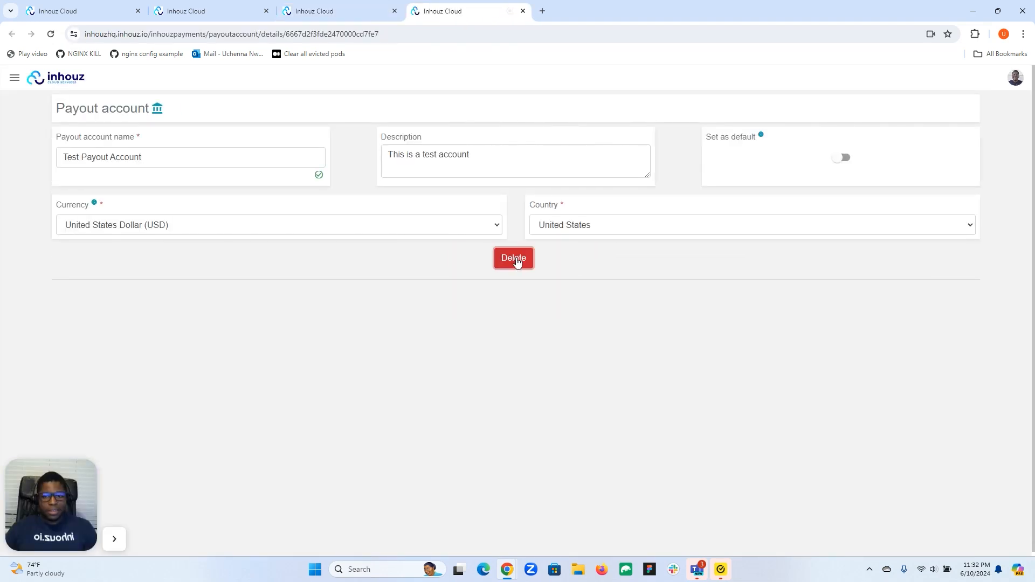
Close the details tab and return to supportauth's Payment configs to view payment methods.
click(56, 82)
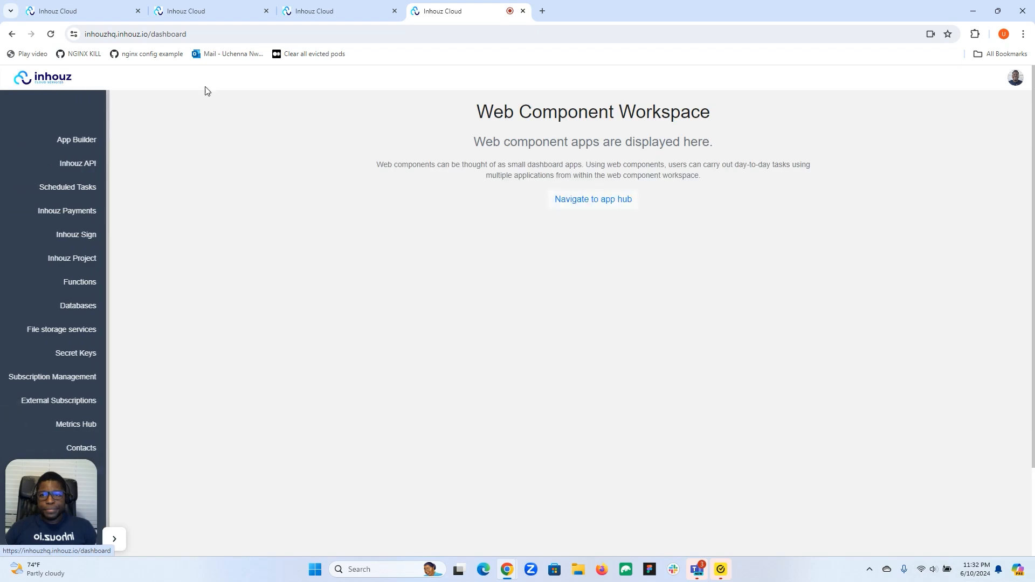
click(522, 10)
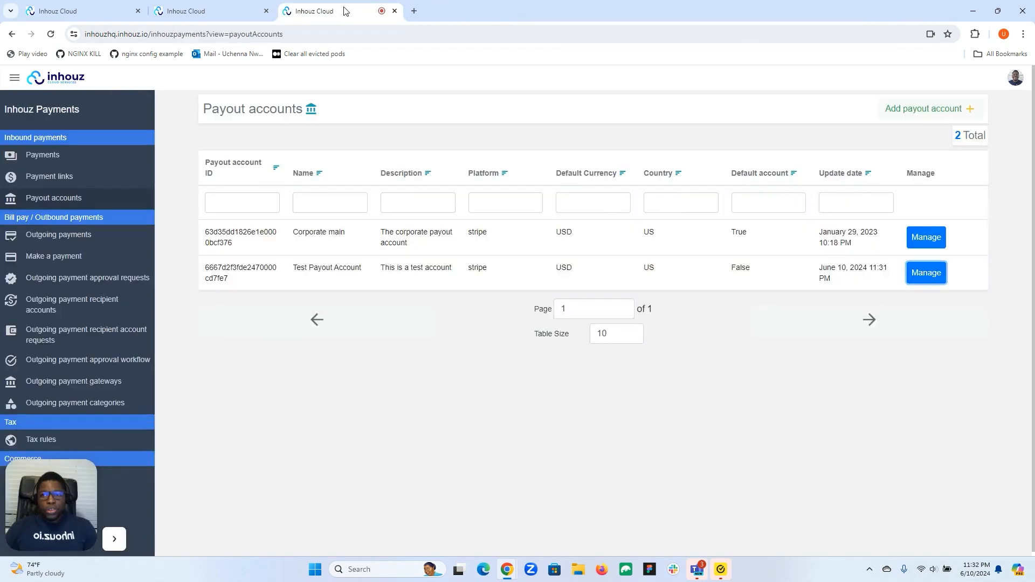
click(207, 11)
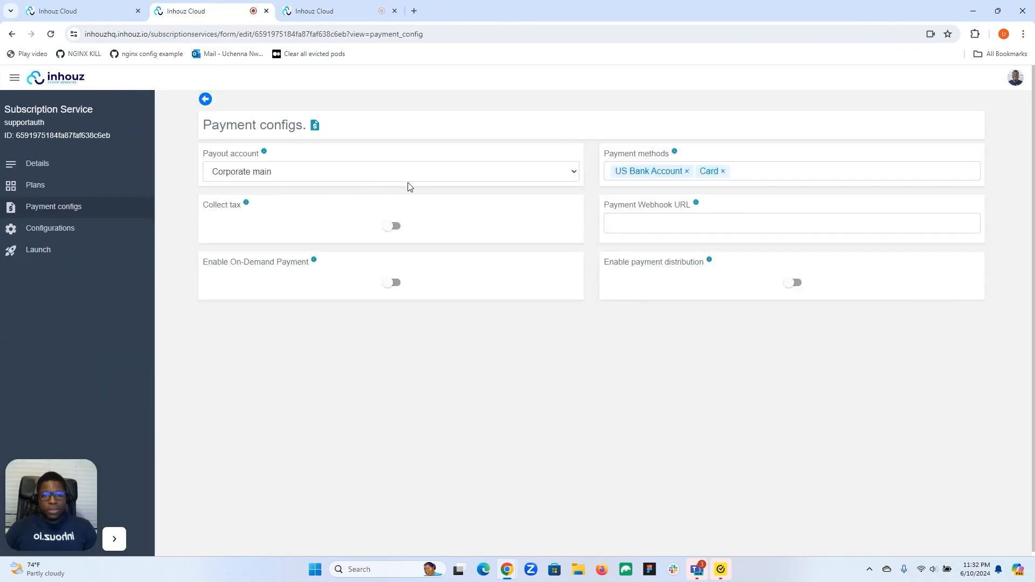
click(745, 172)
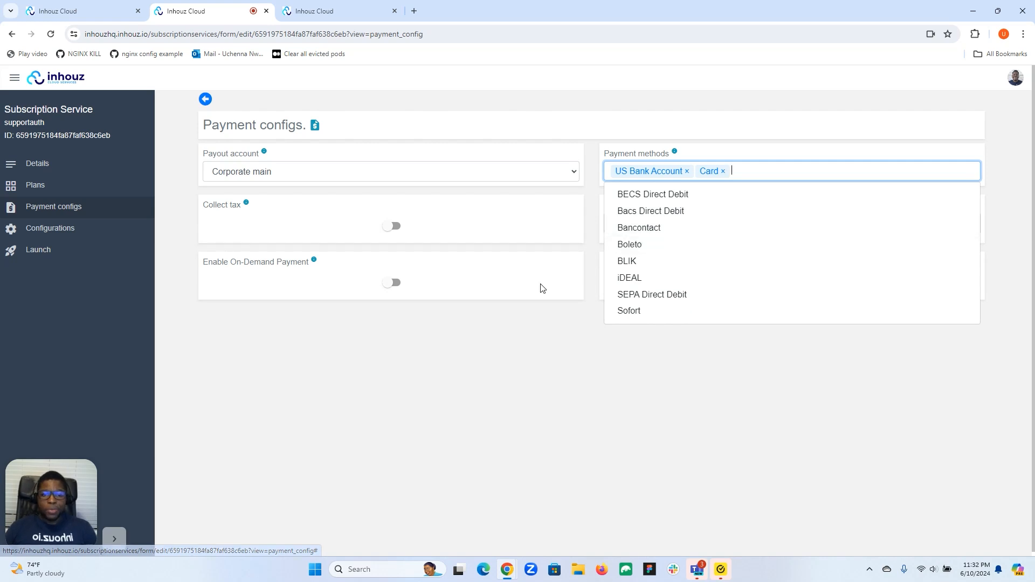
Dismiss the payment methods list unchanged and return to the Payout accounts list showing two accounts.
click(416, 241)
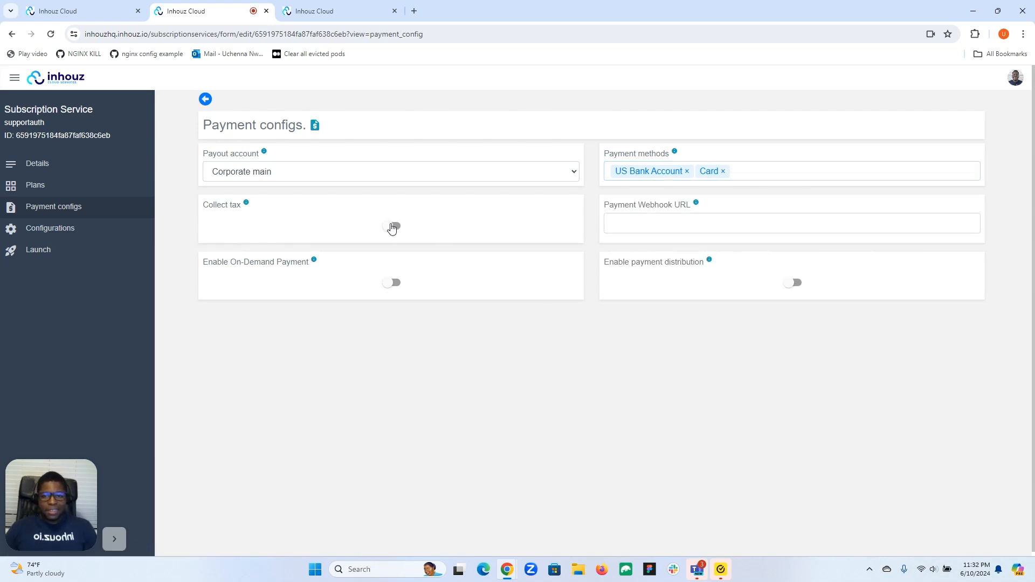
click(318, 11)
scroll(99, 291, down, 2)
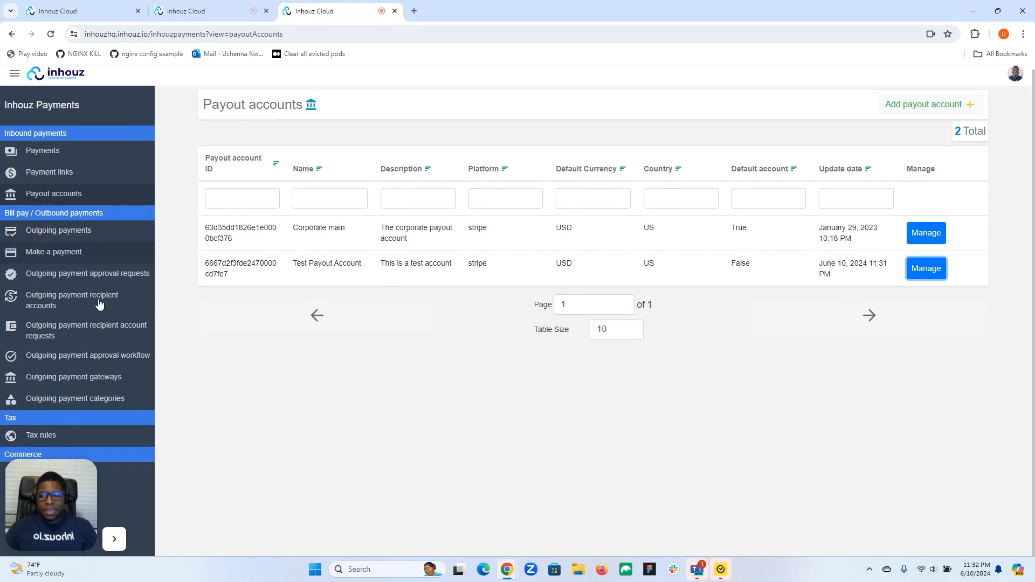
Open the Tax rules list to review the four existing rules.
drag(44, 499, 274, 491)
click(64, 437)
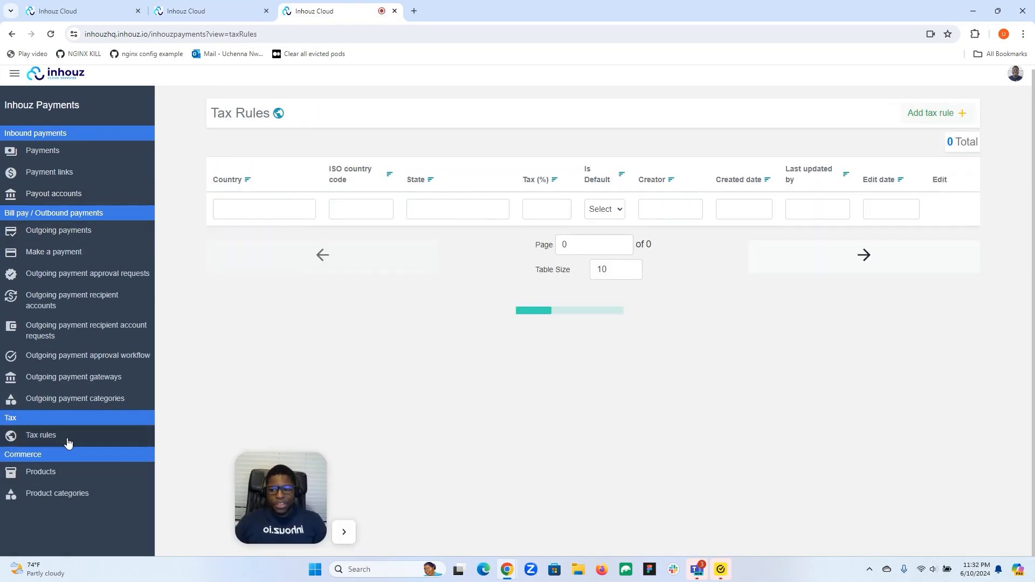
drag(250, 500, 27, 504)
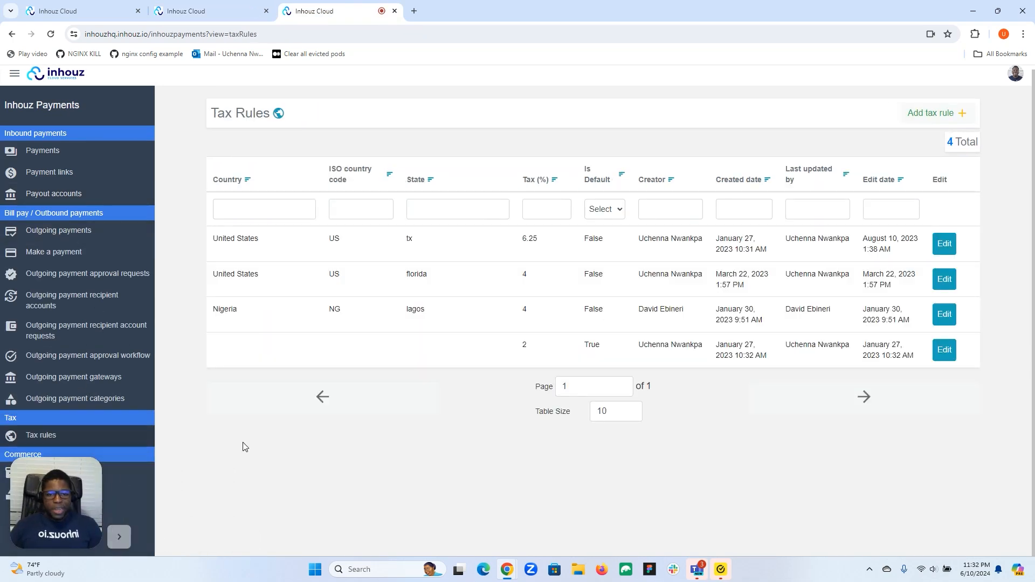
Start a tax rule, browse its country, state and rate fields, then discard it and return.
click(926, 113)
click(151, 149)
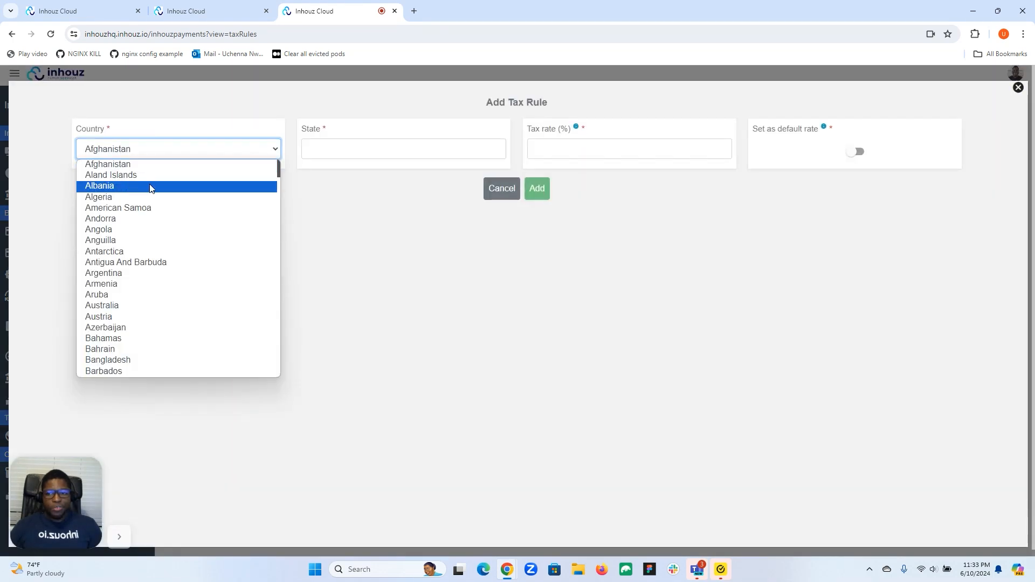
click(358, 143)
click(593, 148)
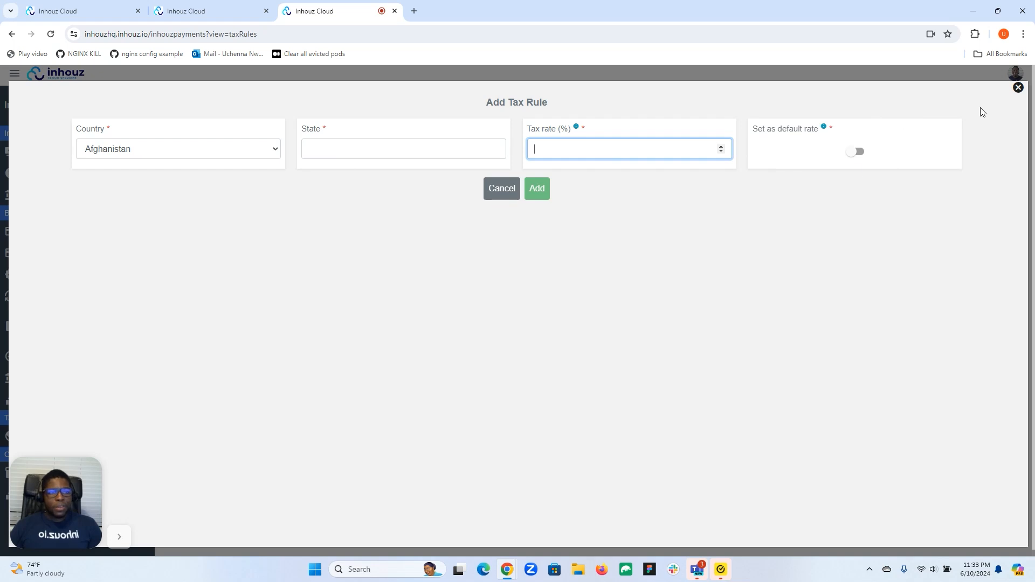
click(1017, 88)
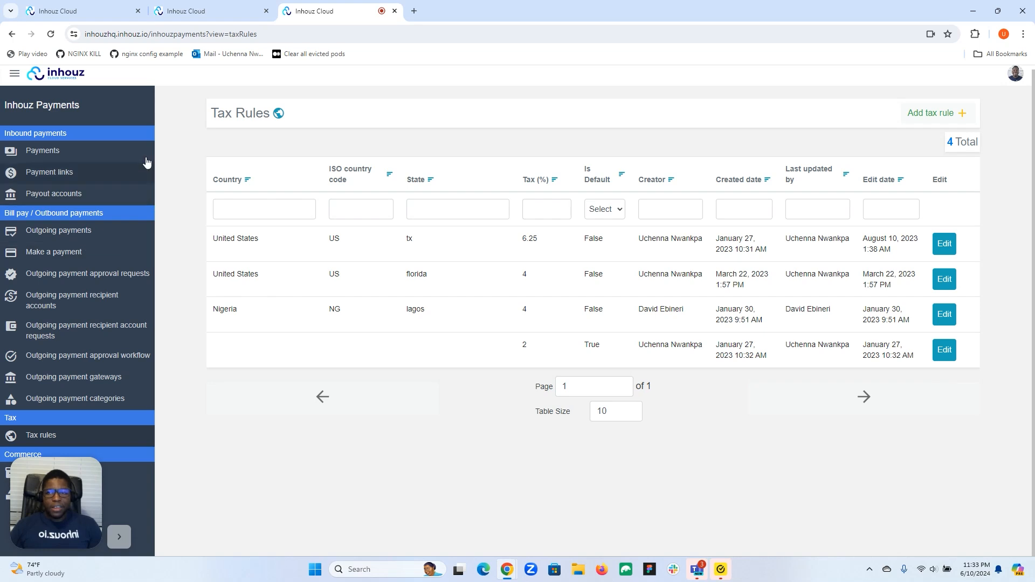
click(210, 5)
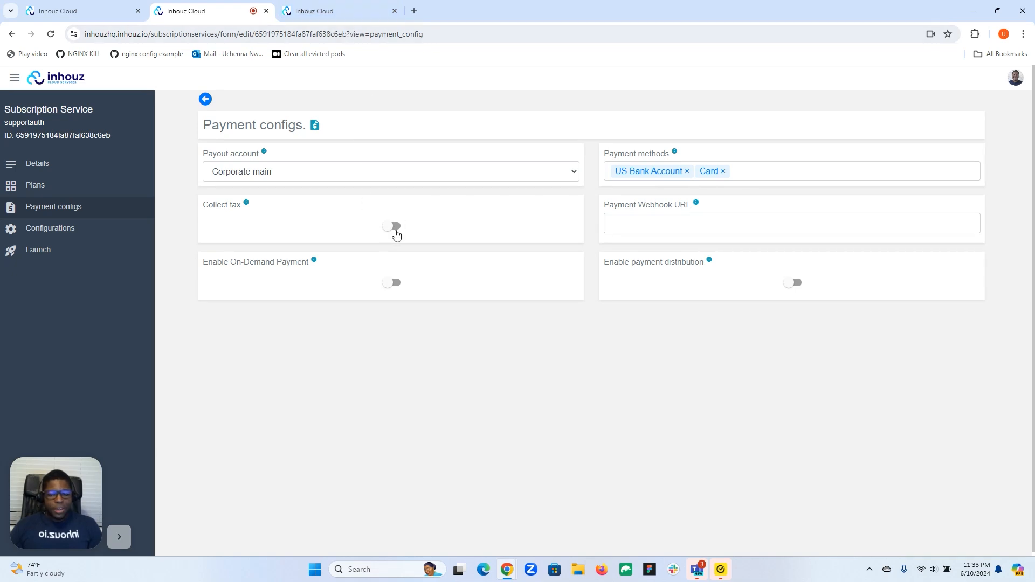
click(653, 220)
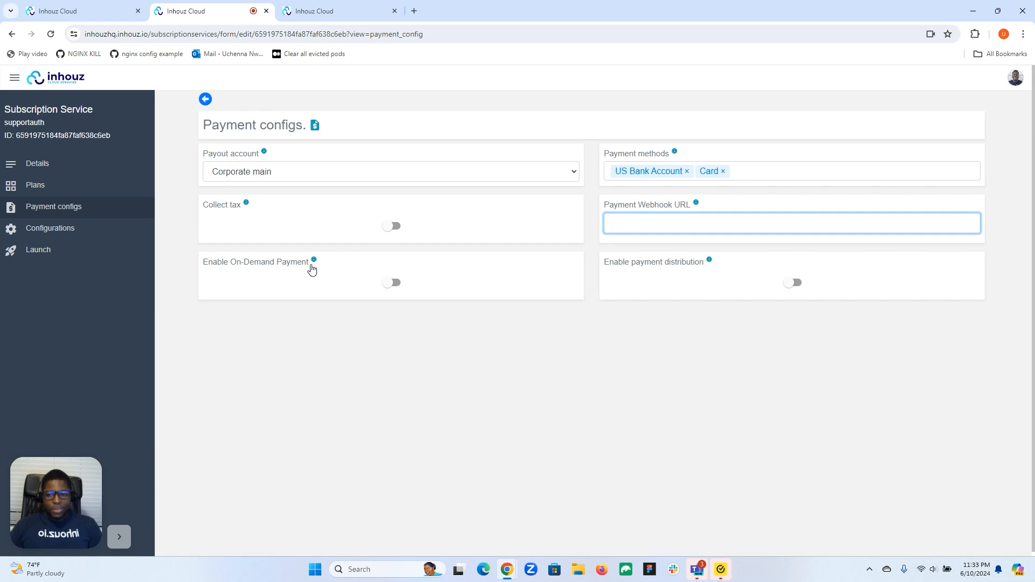
mouse_move(368, 265)
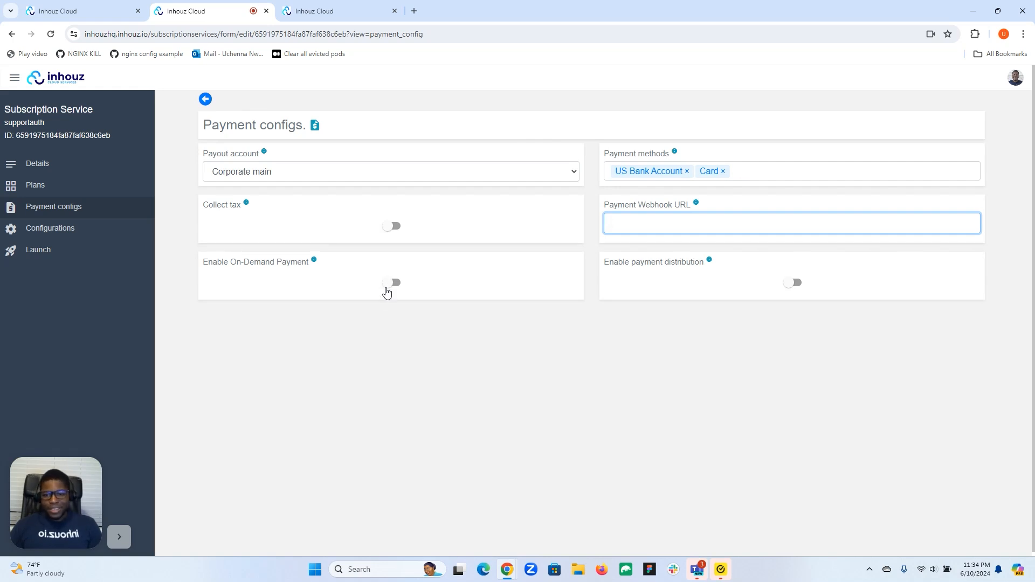
mouse_move(377, 264)
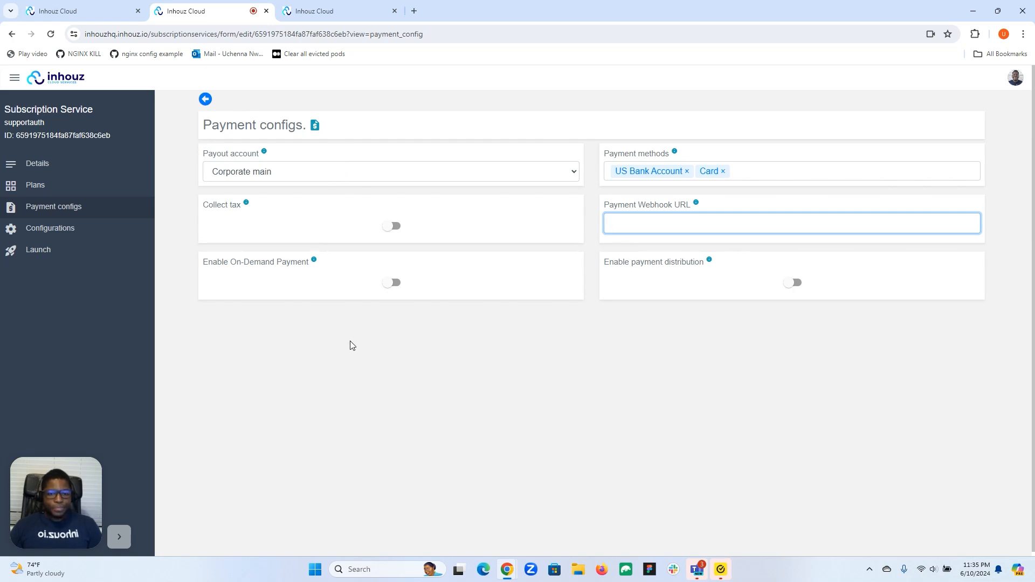
Enable payment distribution for supportauth without choosing a gateway, then return to the Tax Rules tab.
click(791, 285)
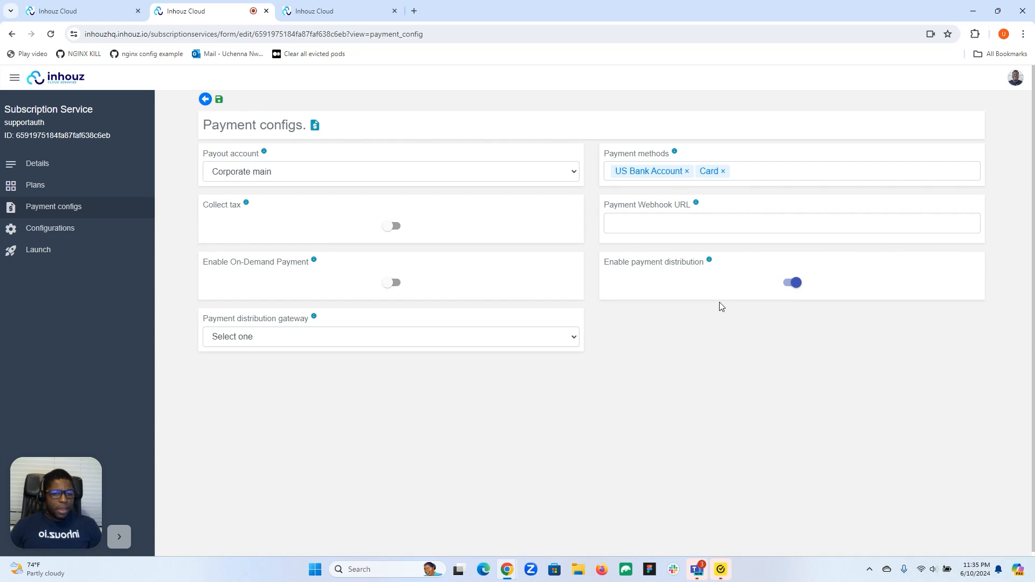
click(539, 338)
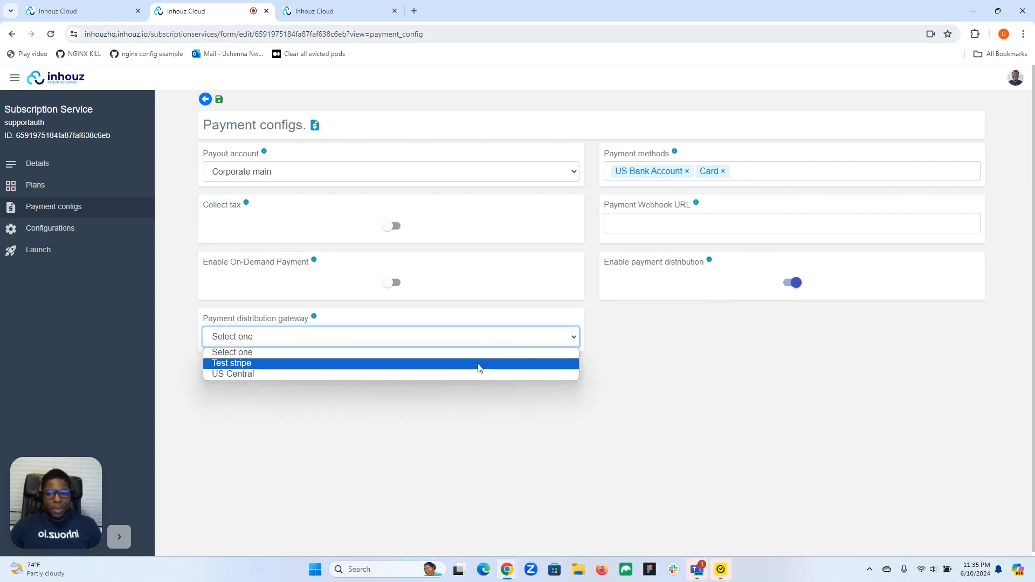
click(505, 316)
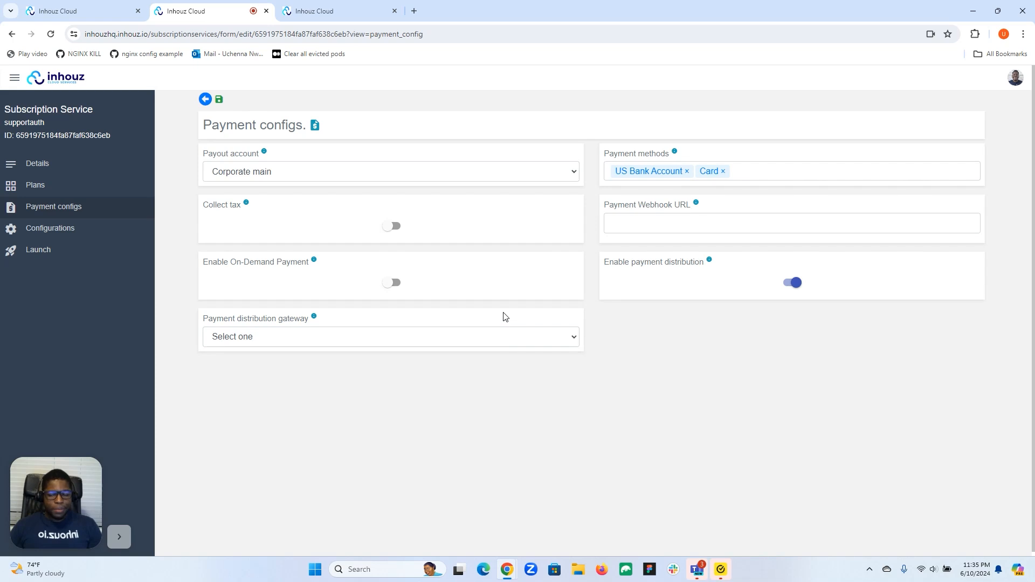
click(353, 7)
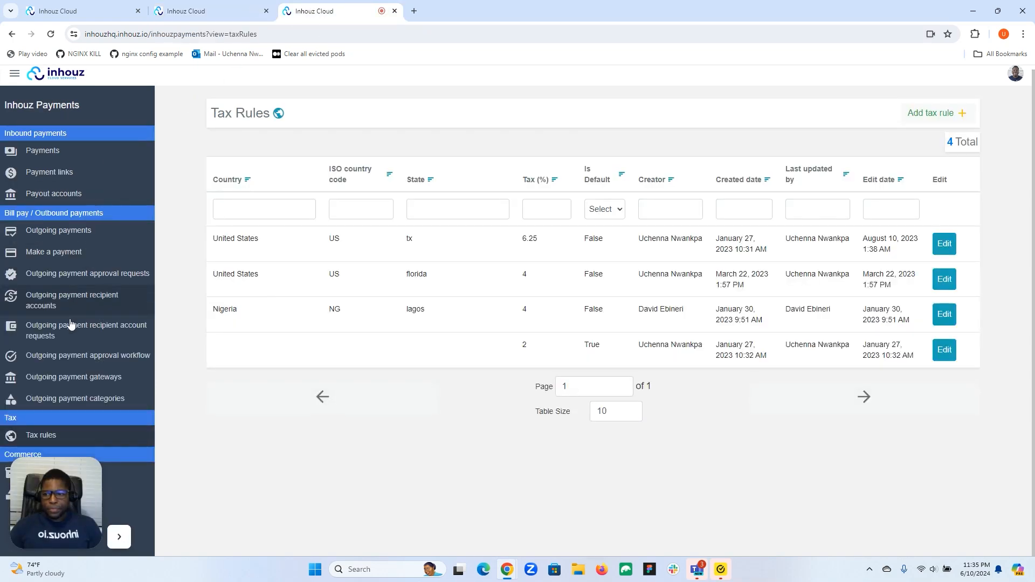
click(111, 381)
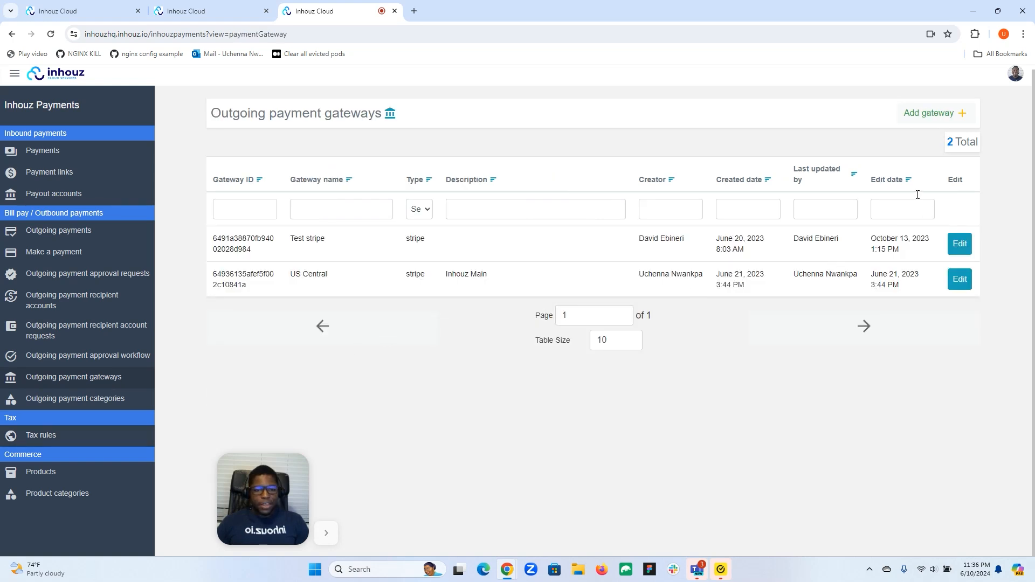
Open the Add gateway form, scroll through it, and close it without adding a gateway.
click(938, 115)
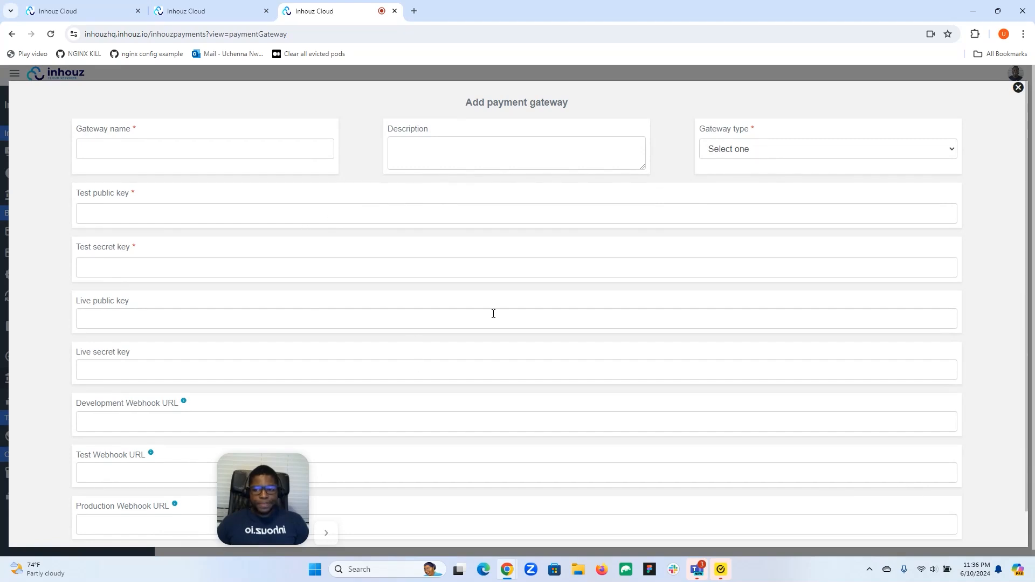
scroll(493, 314, down, 1)
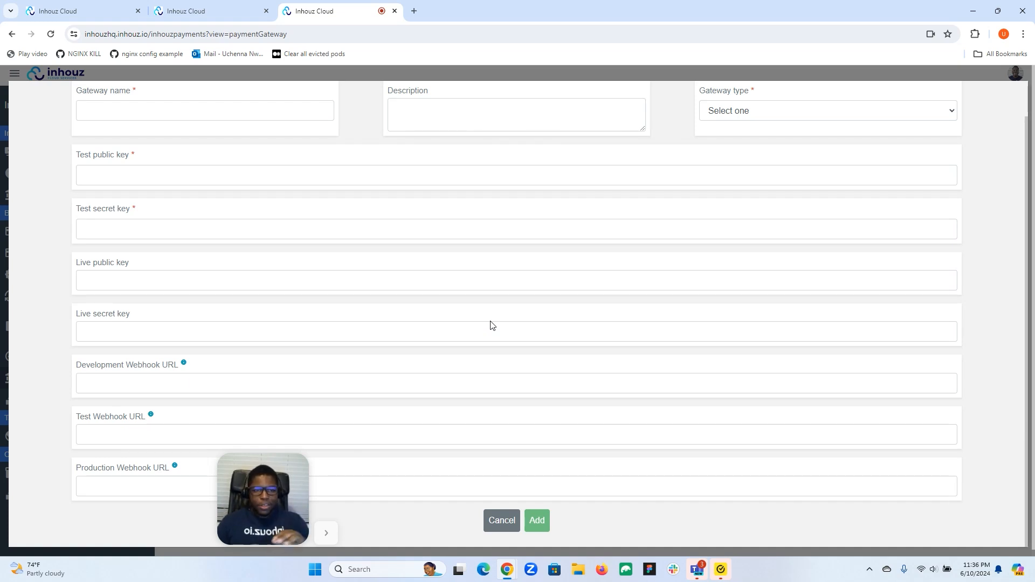
scroll(456, 311, up, 1)
scroll(456, 311, up, 1)
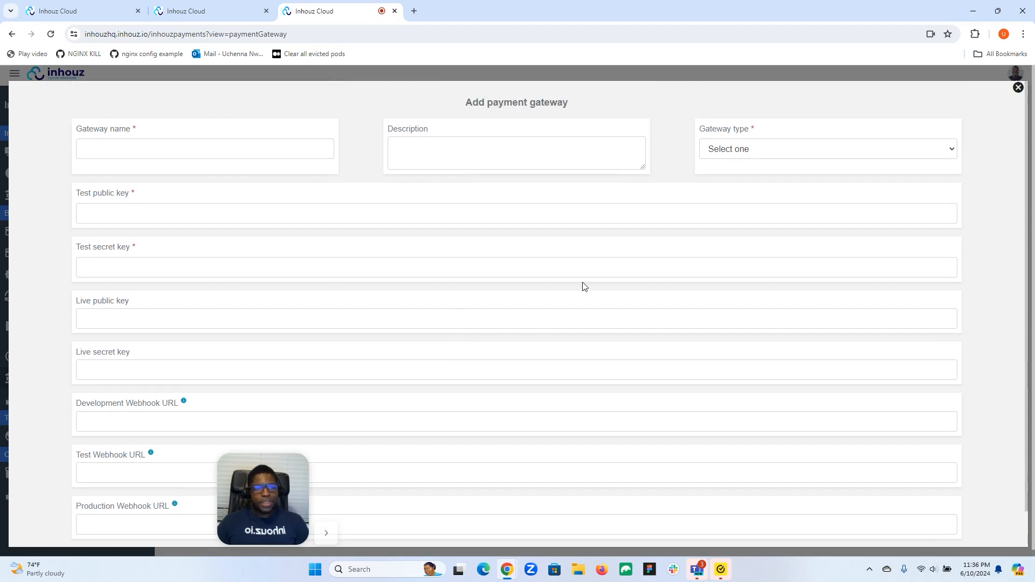
click(1017, 88)
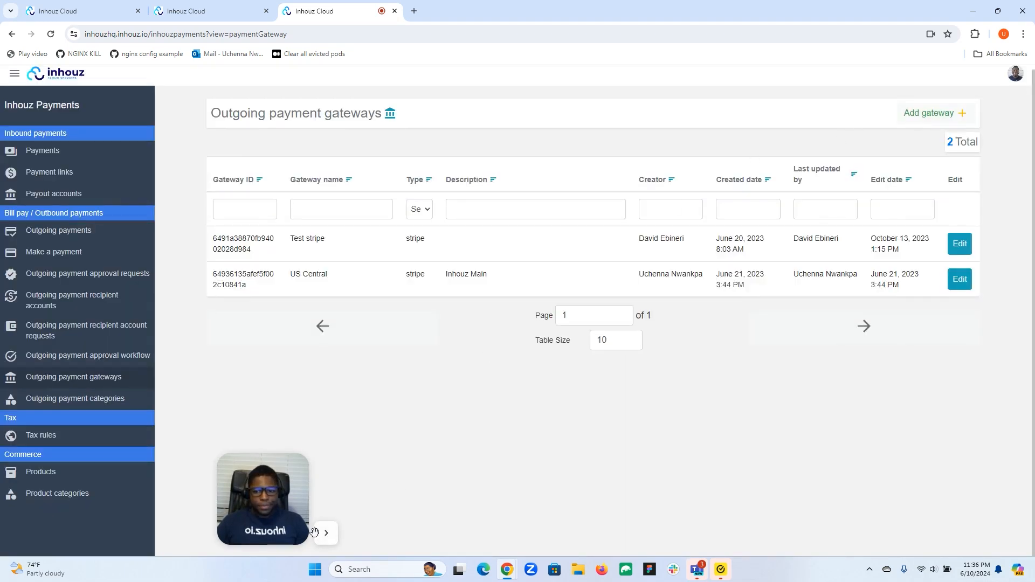
click(326, 533)
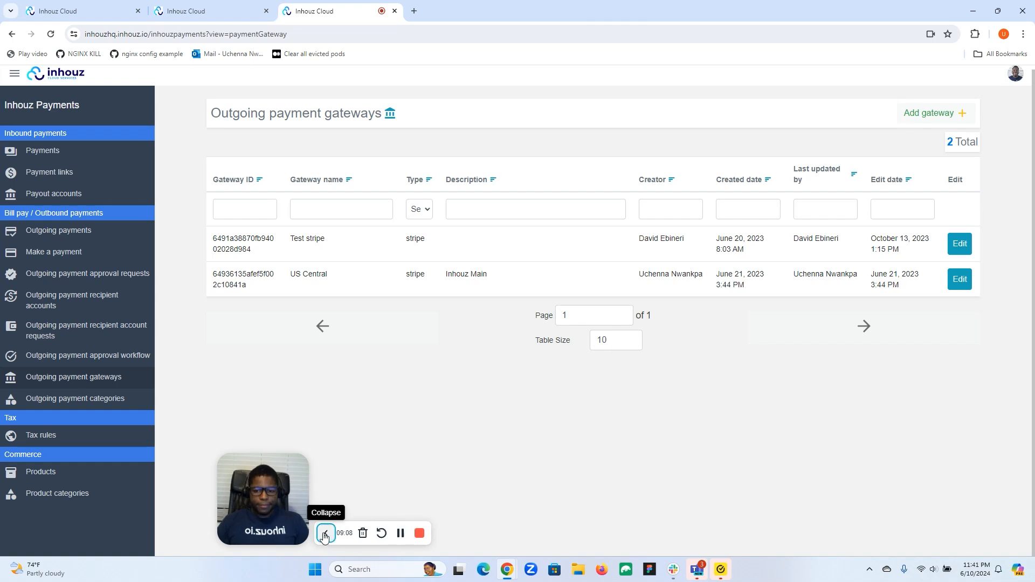
Reopen the Add gateway form and scroll through its fields.
click(326, 533)
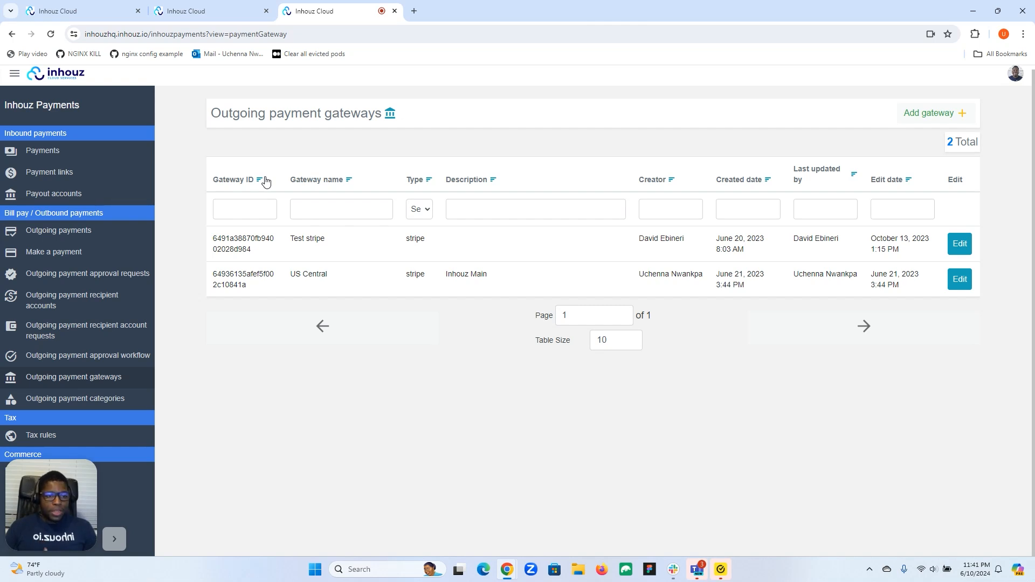
click(932, 112)
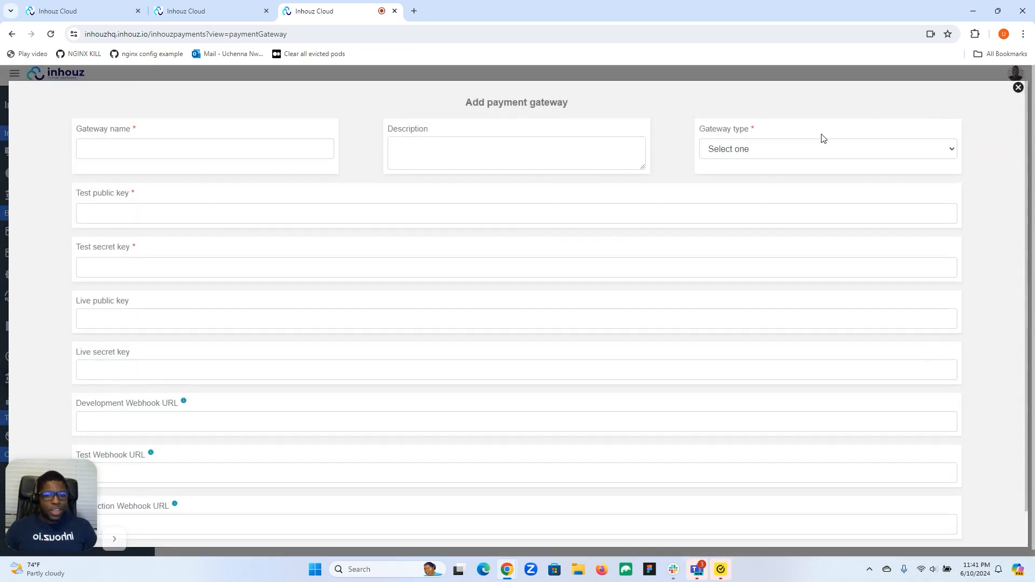
scroll(215, 230, down, 1)
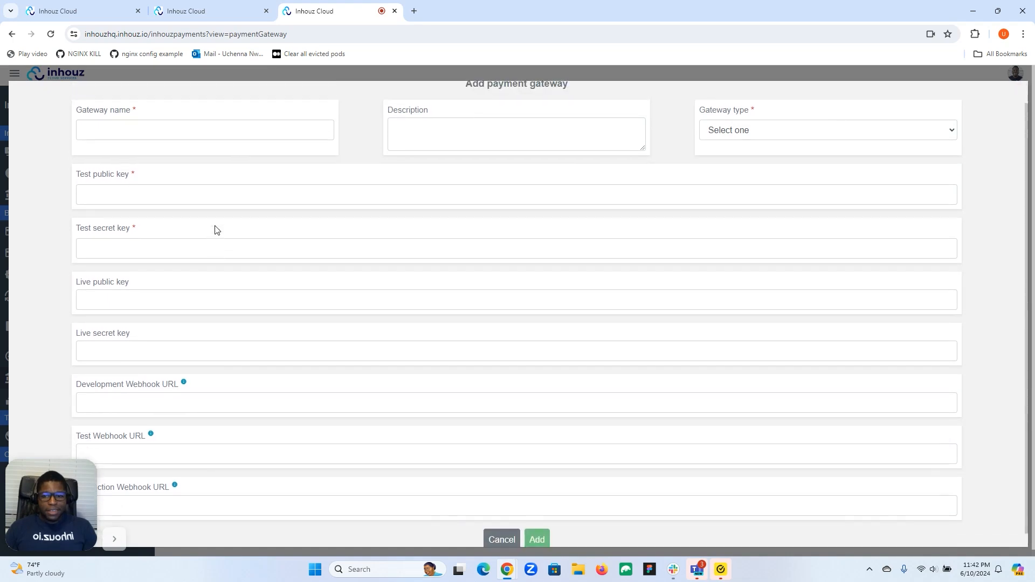
scroll(213, 253, up, 1)
scroll(238, 452, down, 2)
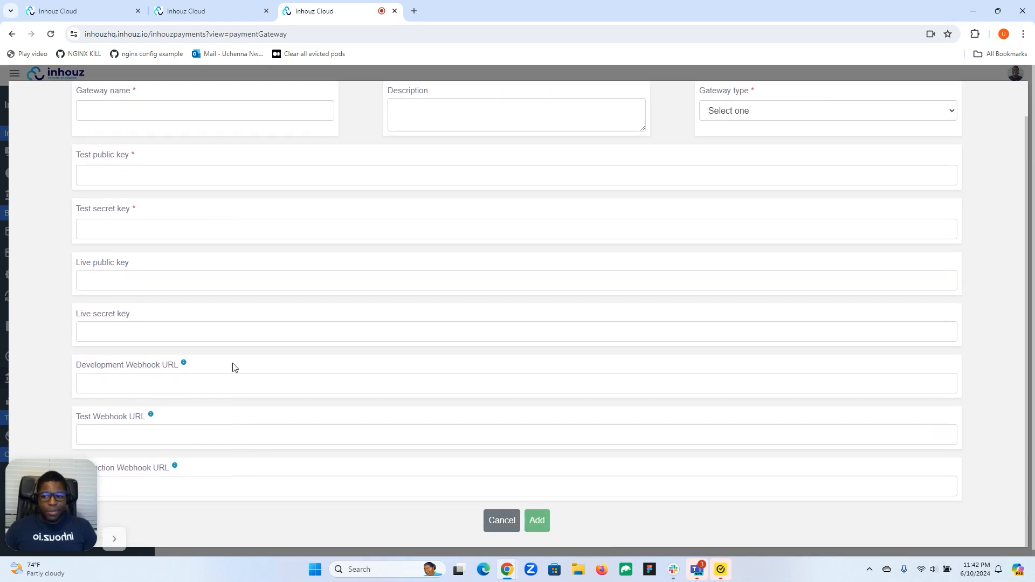
scroll(229, 346, up, 2)
scroll(222, 322, down, 2)
scroll(284, 432, up, 2)
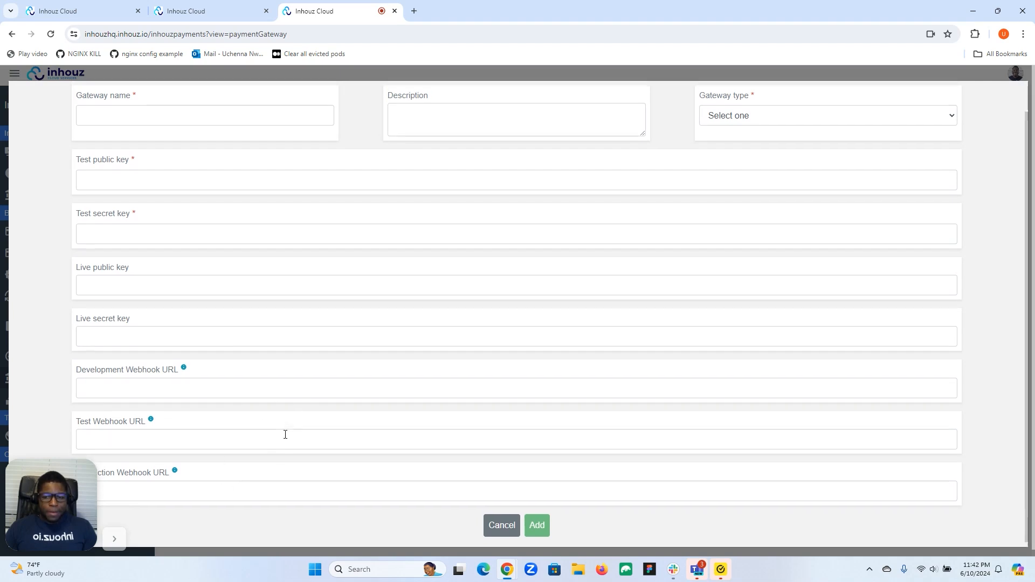
Check the webhook URL fields and Gateway type options, then discard the form and return to Payment configs.
click(291, 420)
click(280, 468)
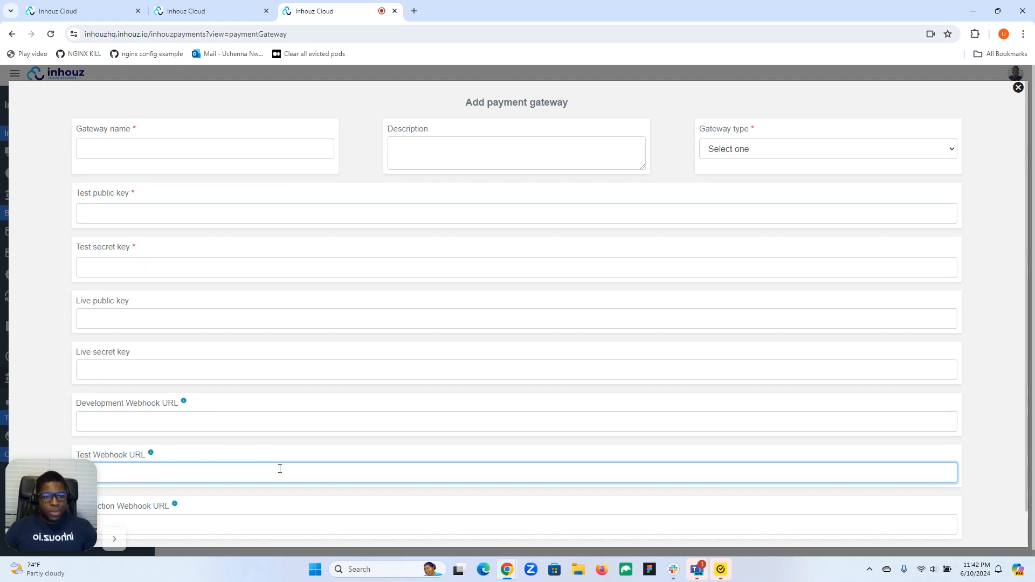
click(839, 149)
click(682, 161)
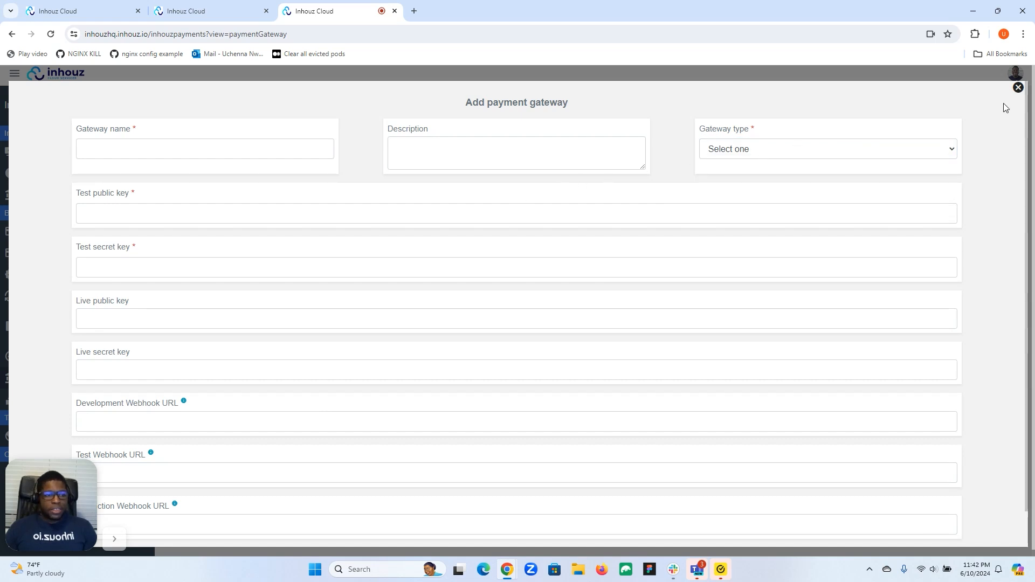
click(1018, 88)
click(248, 16)
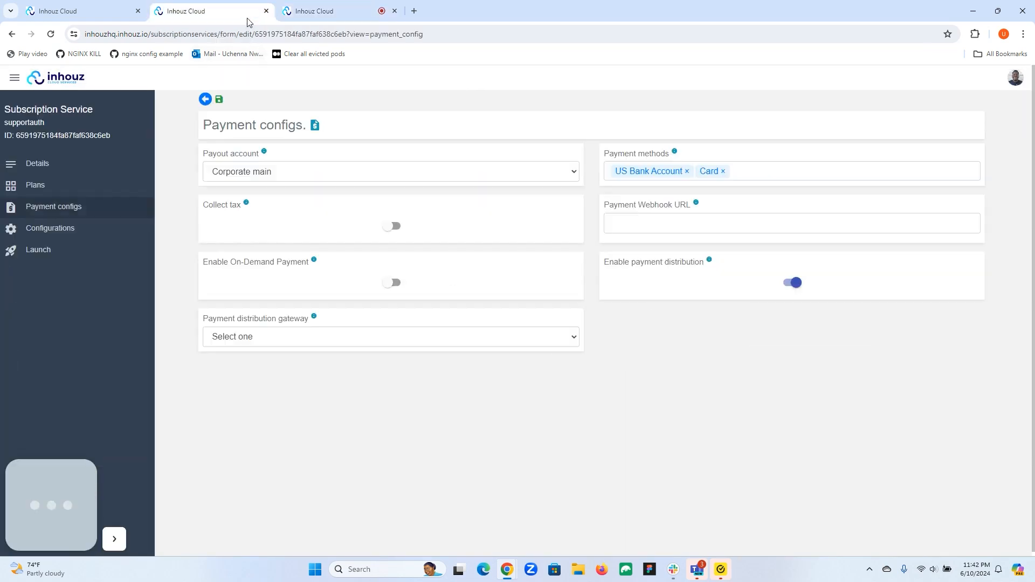
Review the distribution and outgoing gateways, then open supportauth's service details via Manage.
click(320, 338)
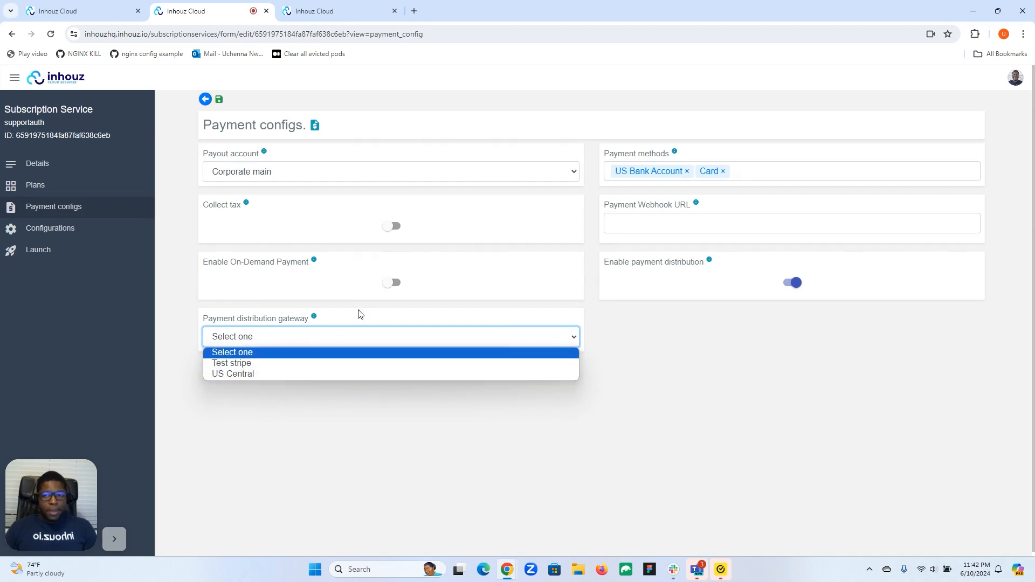
click(332, 11)
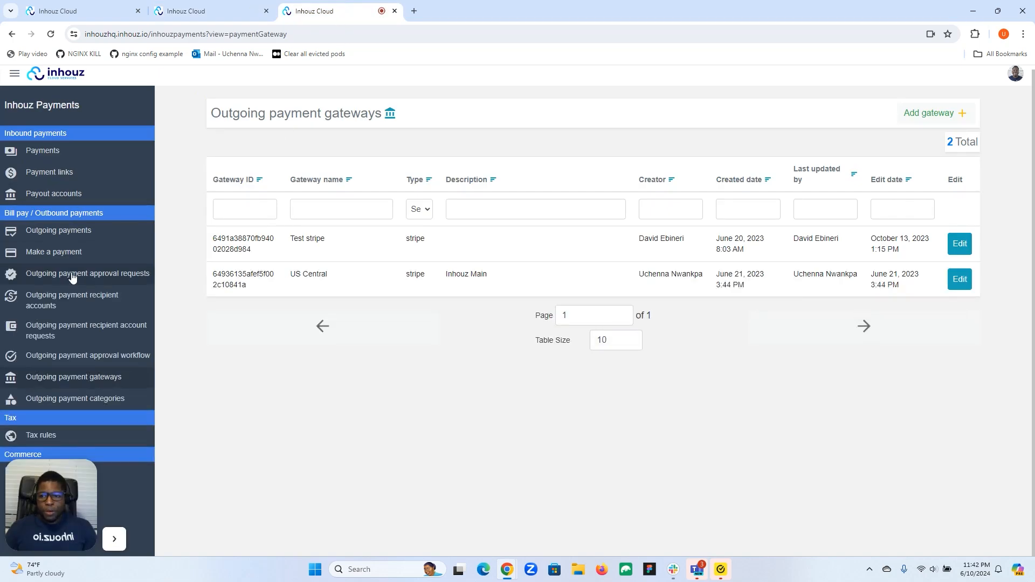
click(102, 10)
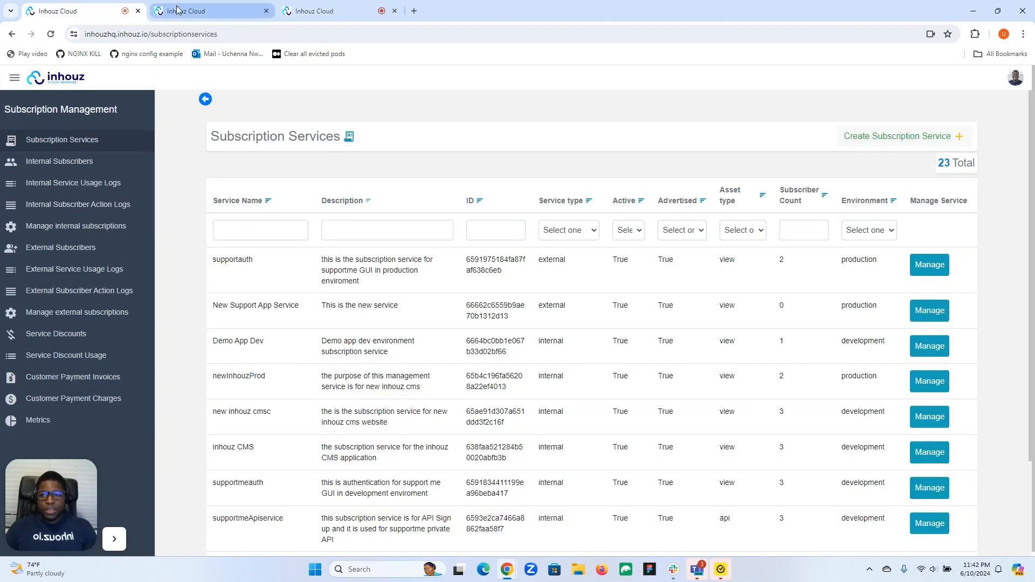
click(918, 267)
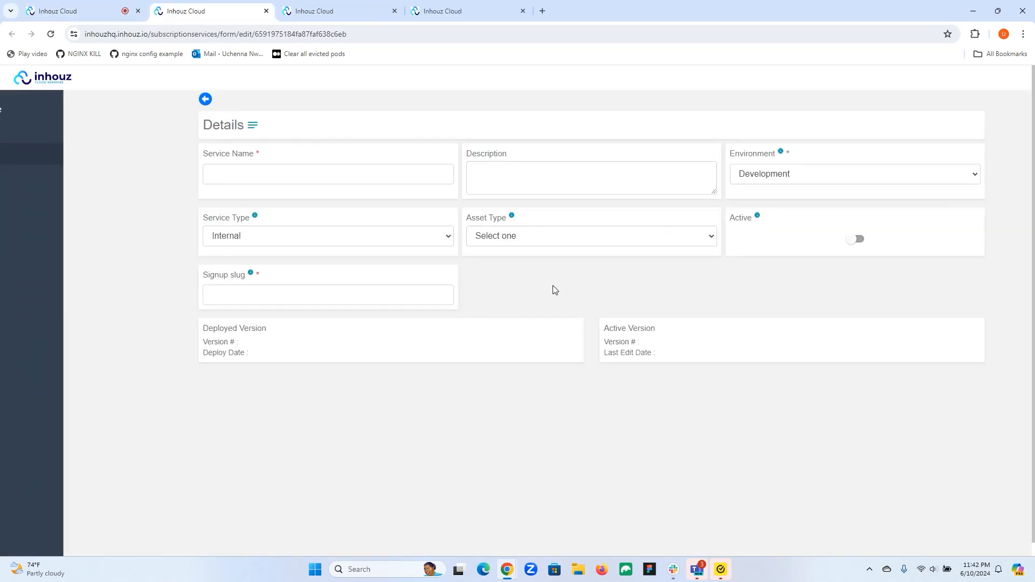
Copy supportauth's account settings page URL ending in accountsettings/supportauth.
drag(493, 456, 227, 457)
right_click(227, 457)
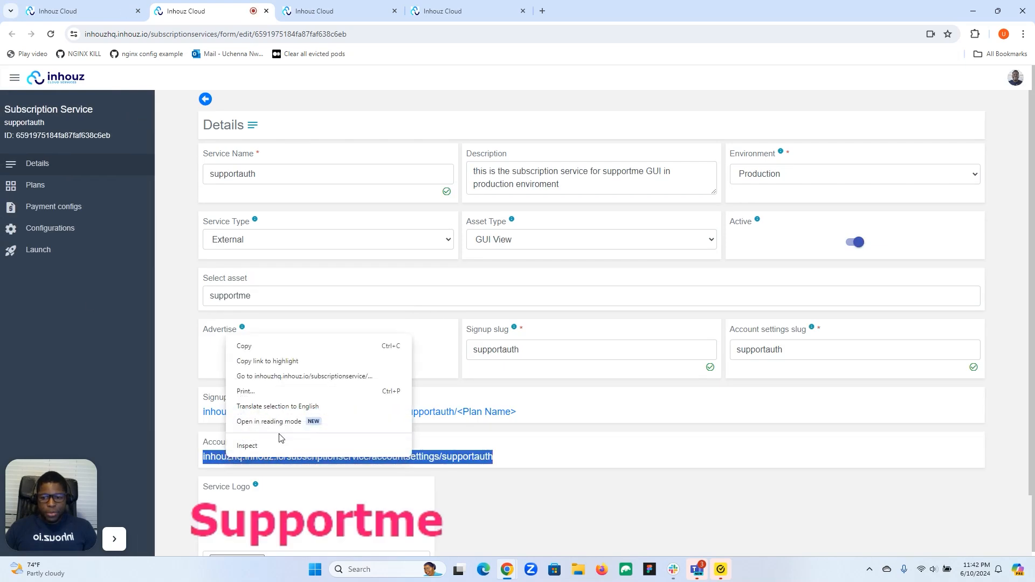
click(273, 349)
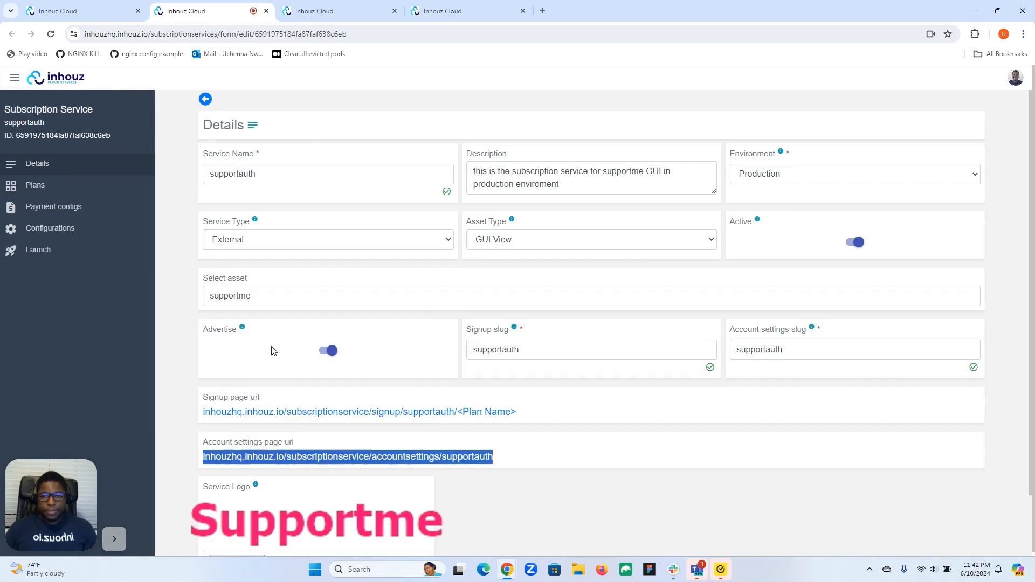
click(542, 11)
Load the copied account settings link in a new tab.
click(508, 34)
key(ctrl+v)
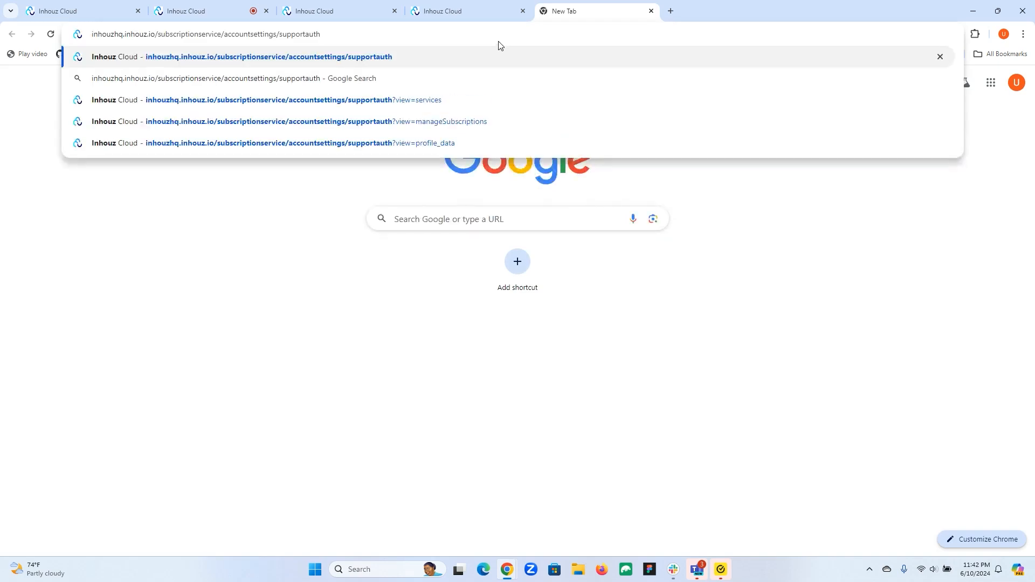
key(Return)
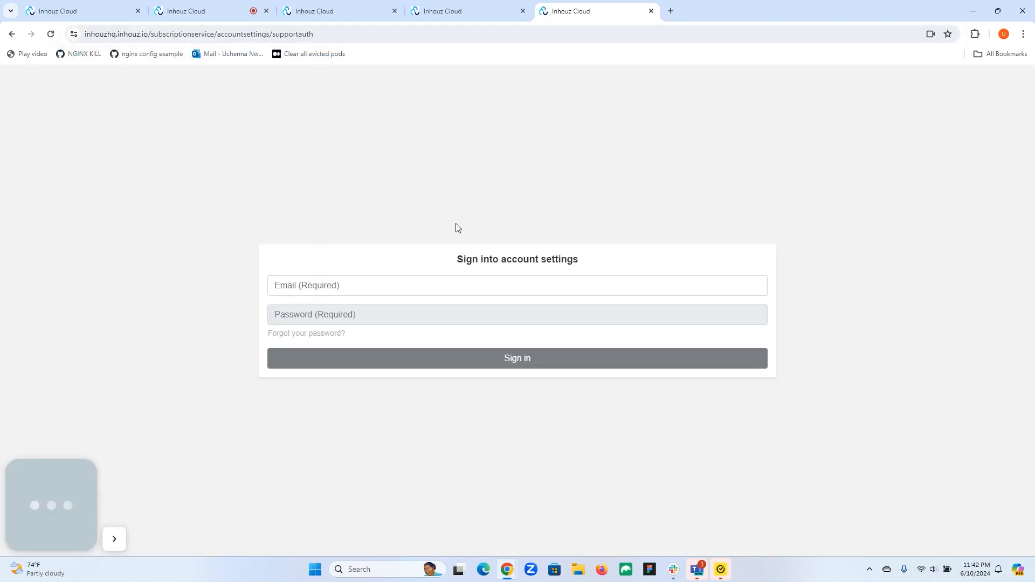
Sign in with the subscriber's e-mail and password and dismiss the saved-password prompt.
click(442, 282)
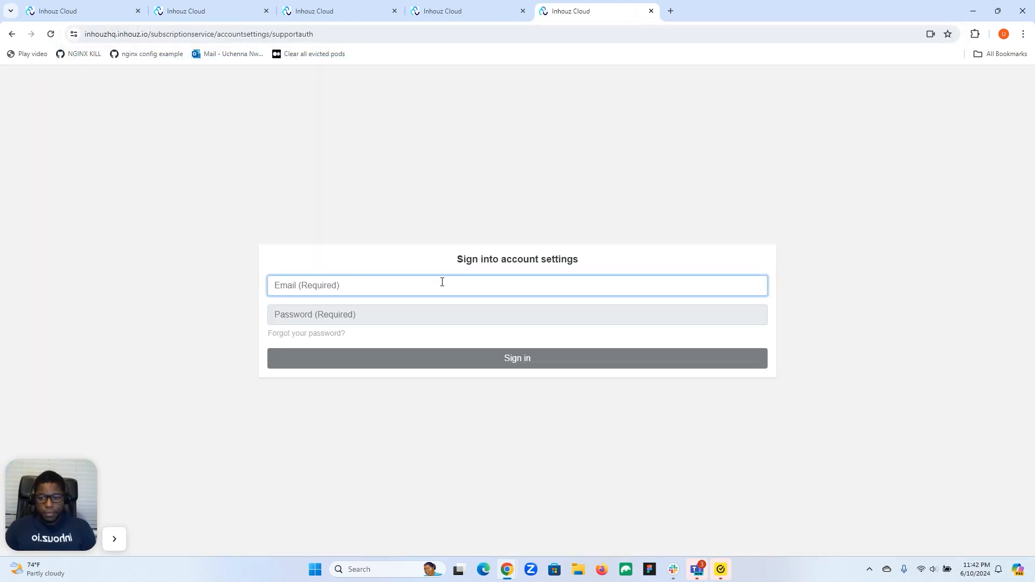
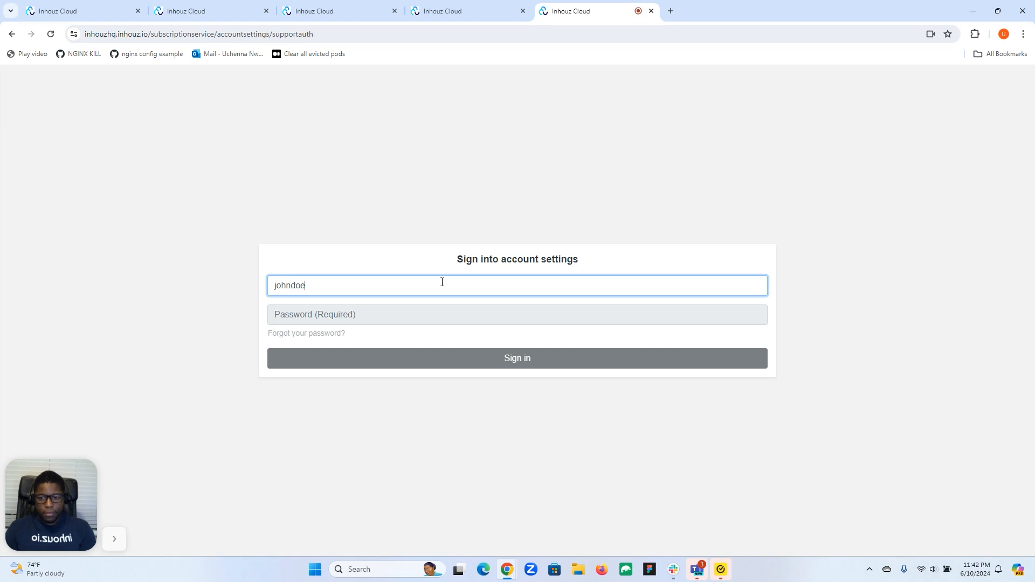
click(424, 313)
text(********)
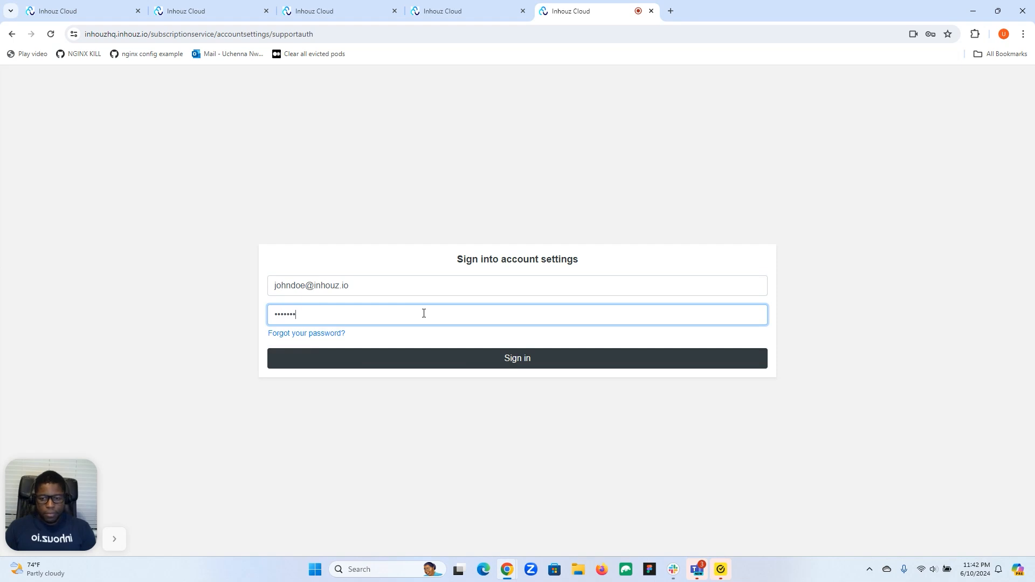
click(471, 358)
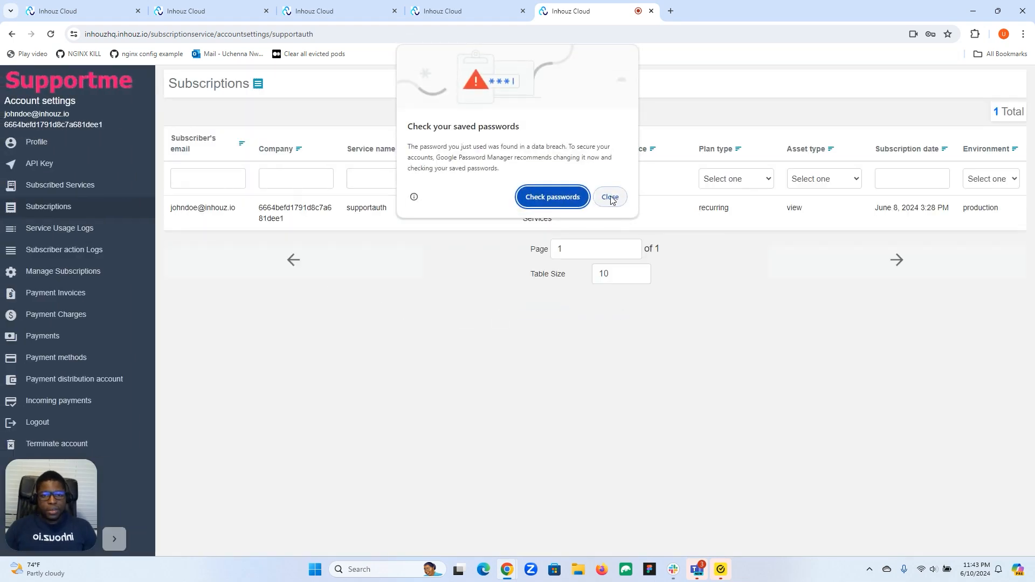
click(611, 198)
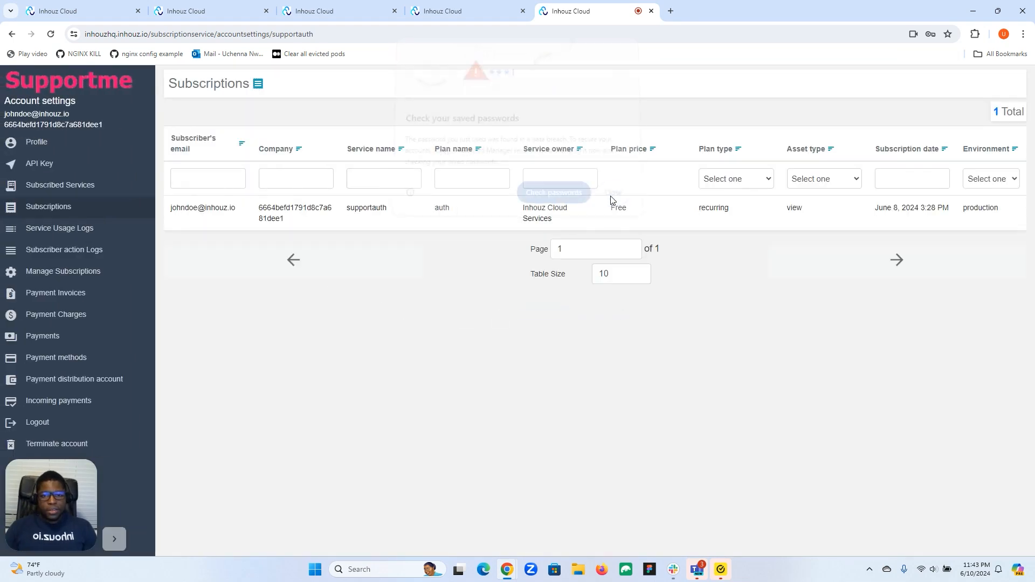
drag(54, 511, 309, 517)
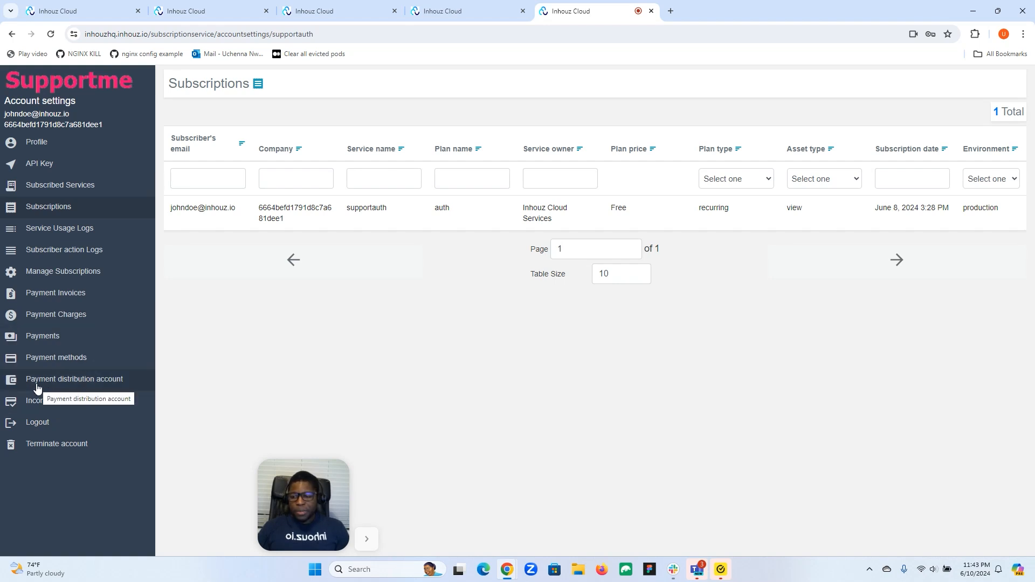
Review the subscriber's Payment distribution account form, then open Make a payment in Inhouz Payments.
click(93, 386)
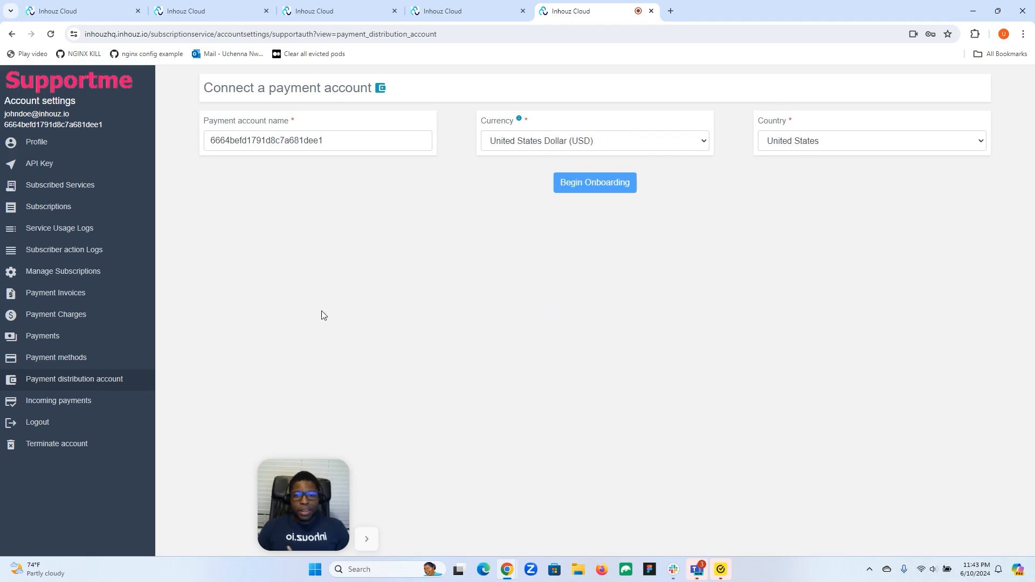
click(398, 137)
click(590, 183)
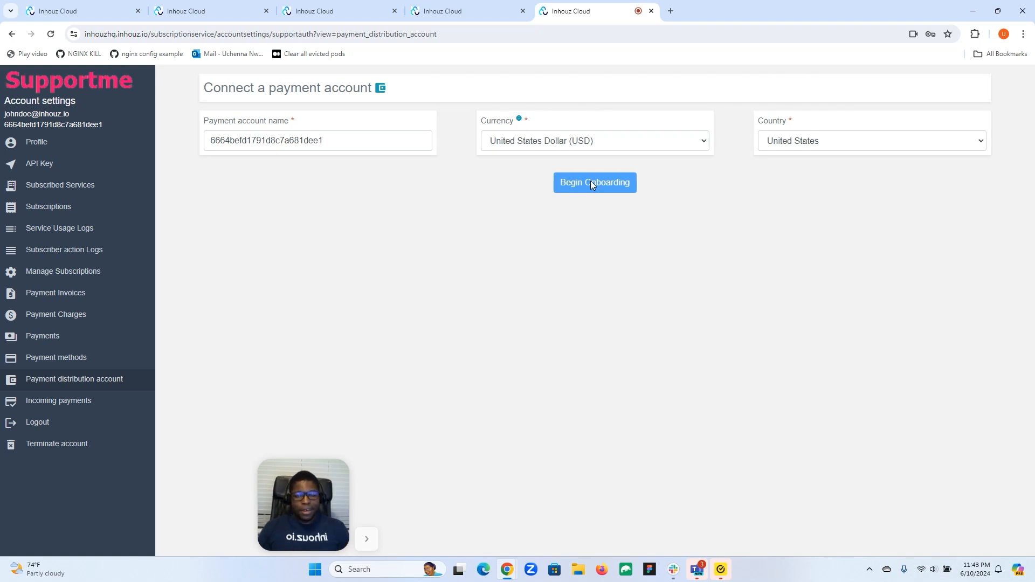
click(460, 6)
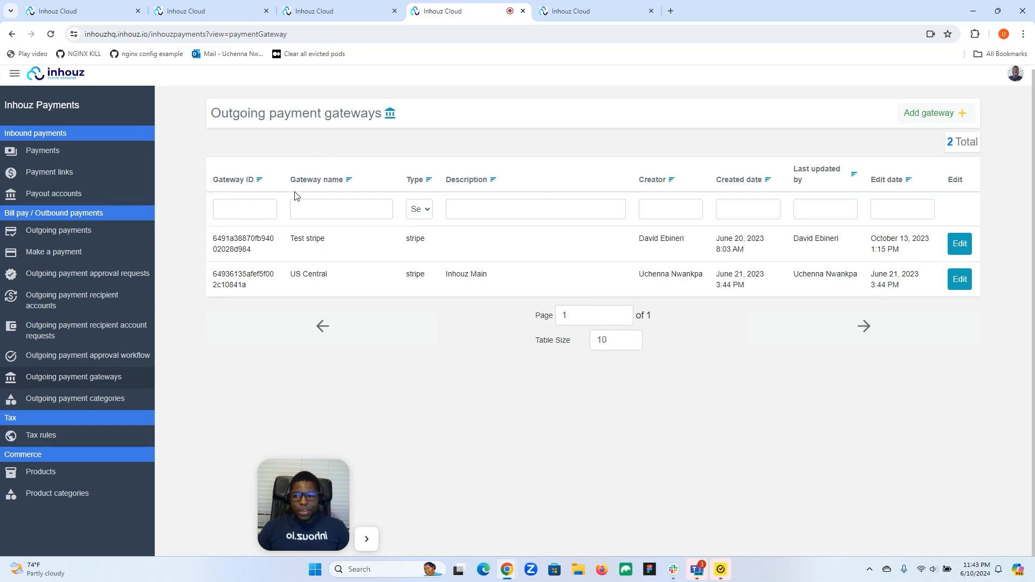
click(59, 255)
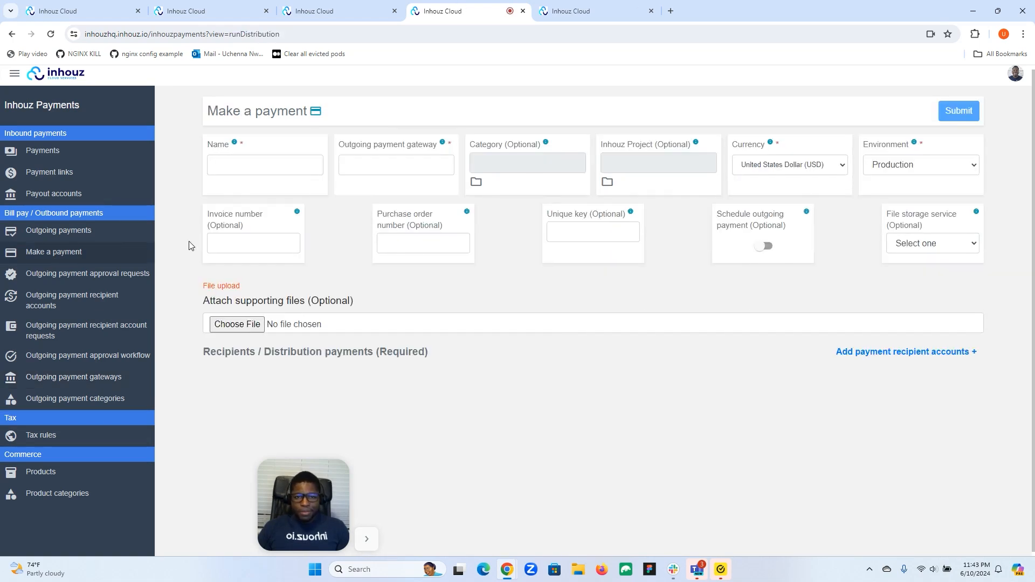
Name the payment 'Pay subscriber', choose the US Central gateway and the Development environment.
click(304, 166)
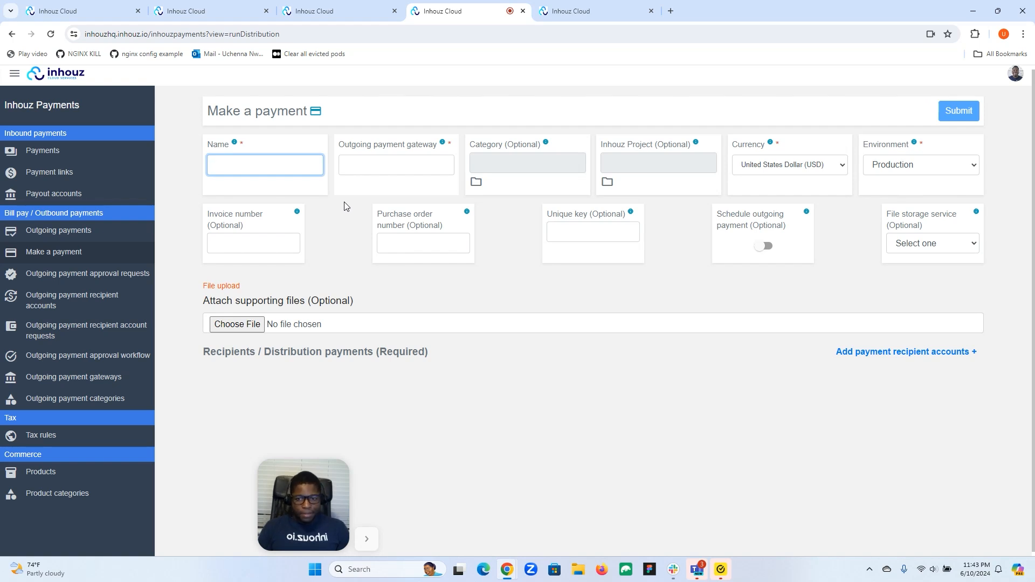
text(ay subscriber)
click(365, 167)
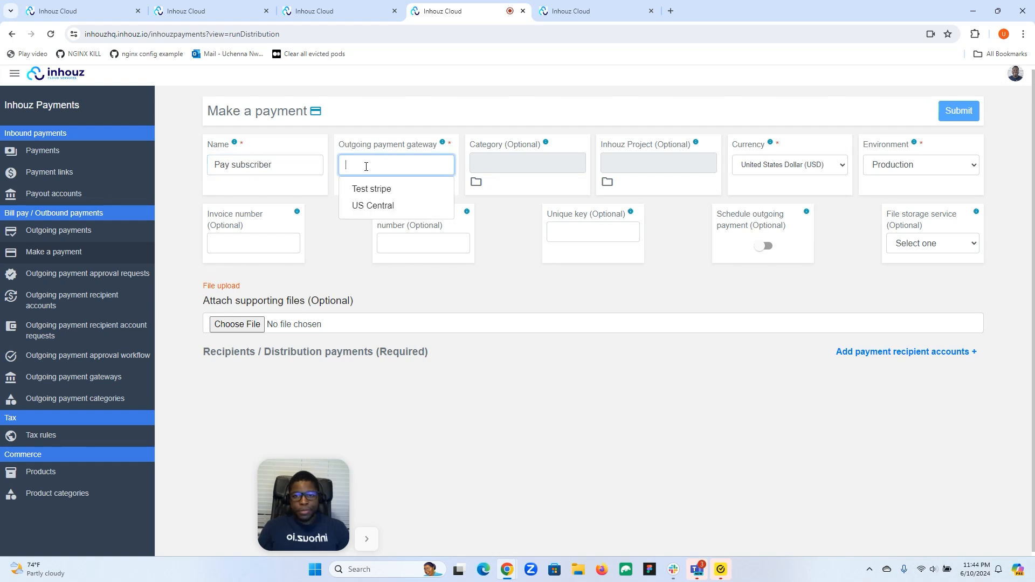
click(371, 206)
click(424, 164)
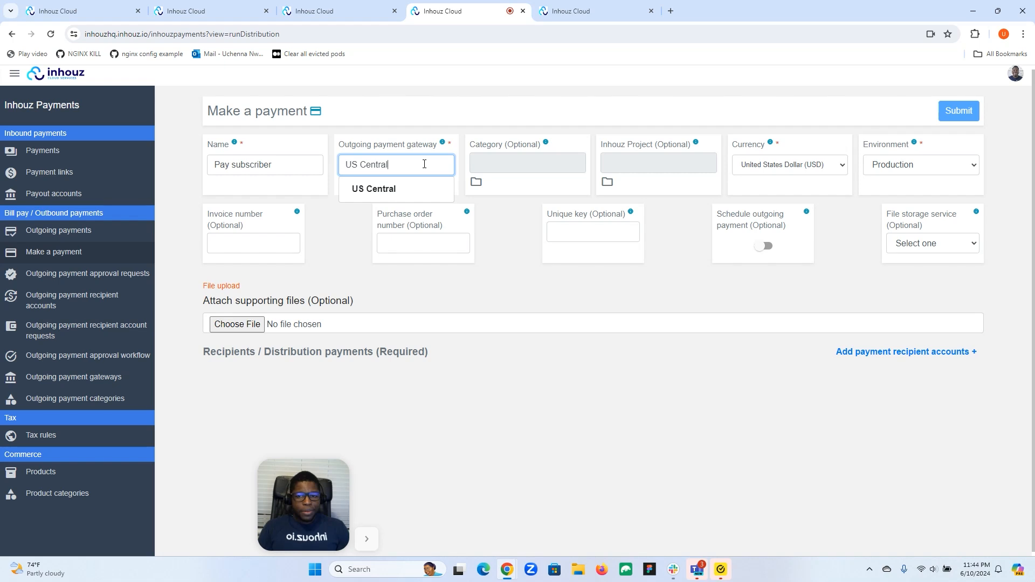
click(378, 223)
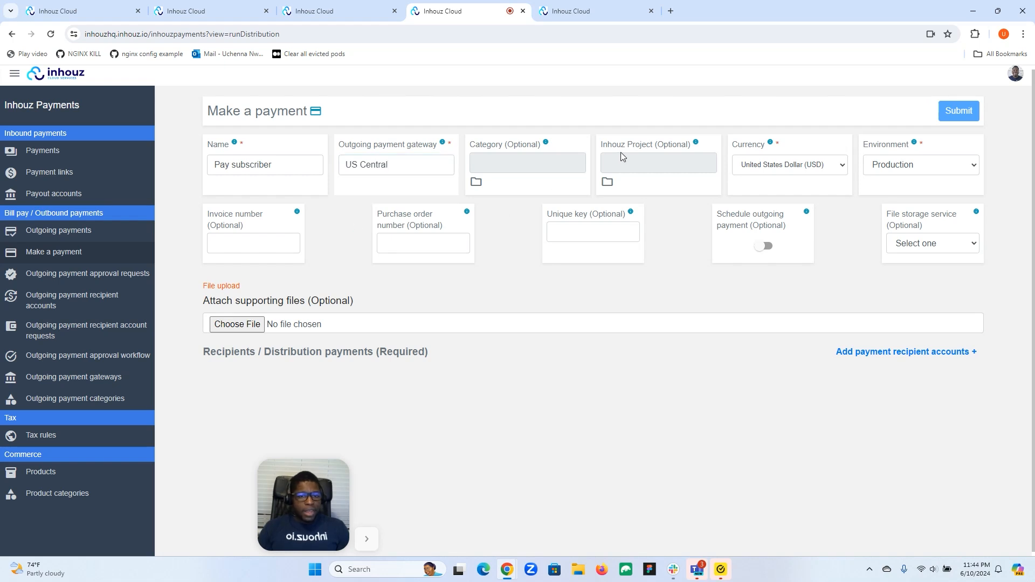
click(923, 165)
click(909, 180)
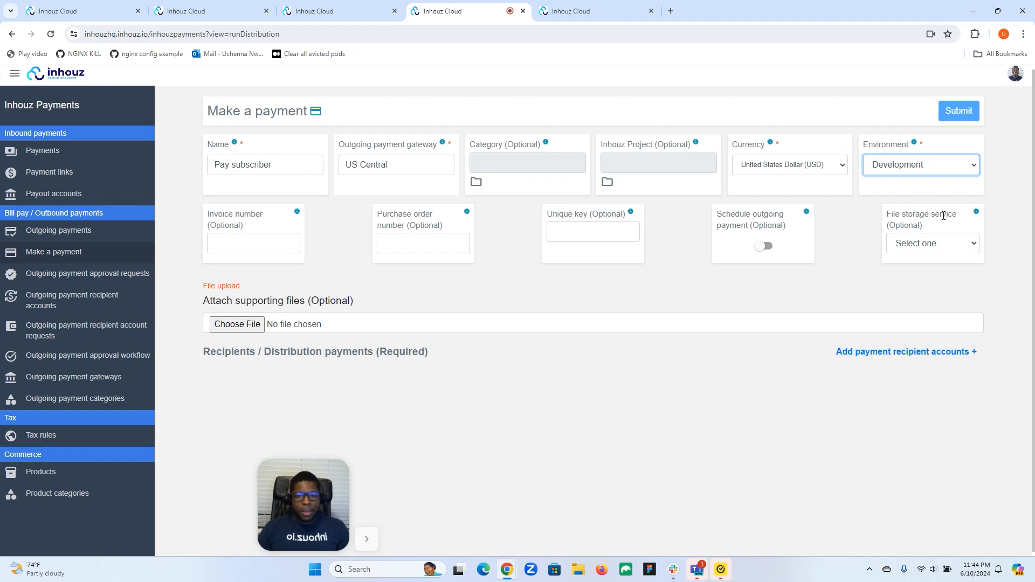
Add my_account as a payment recipient with an amount of 1000 USD.
click(878, 358)
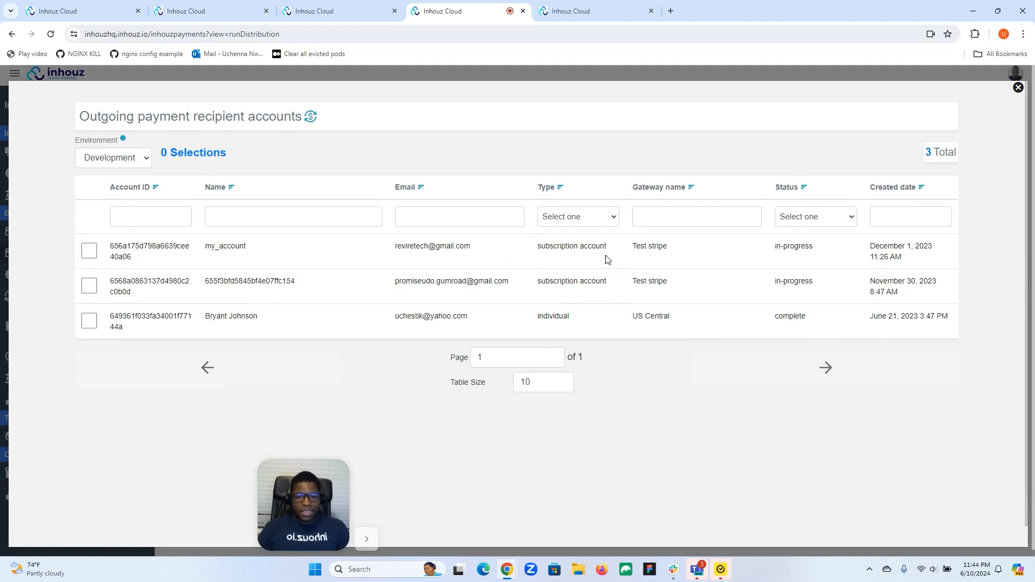
click(88, 251)
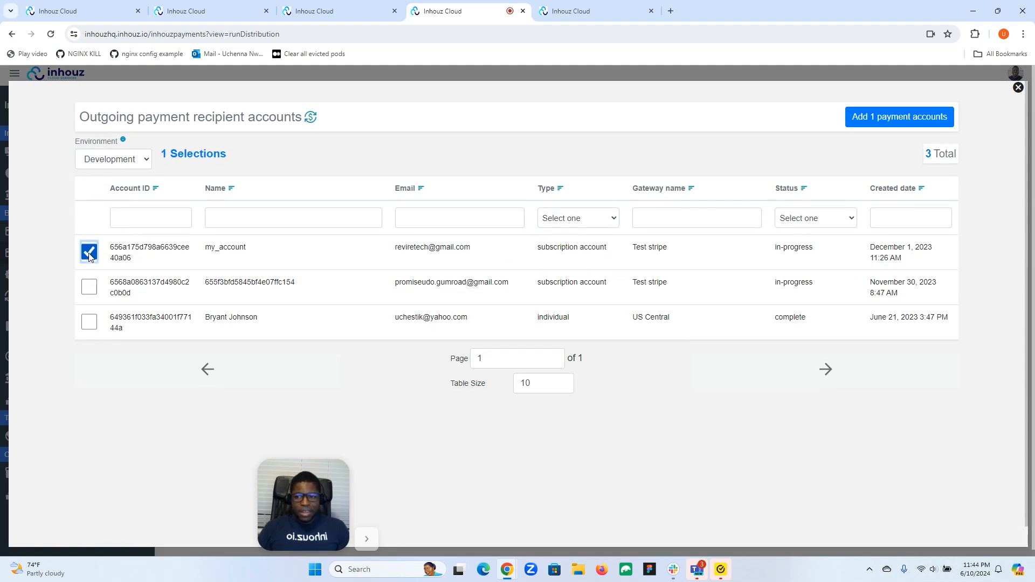
click(935, 116)
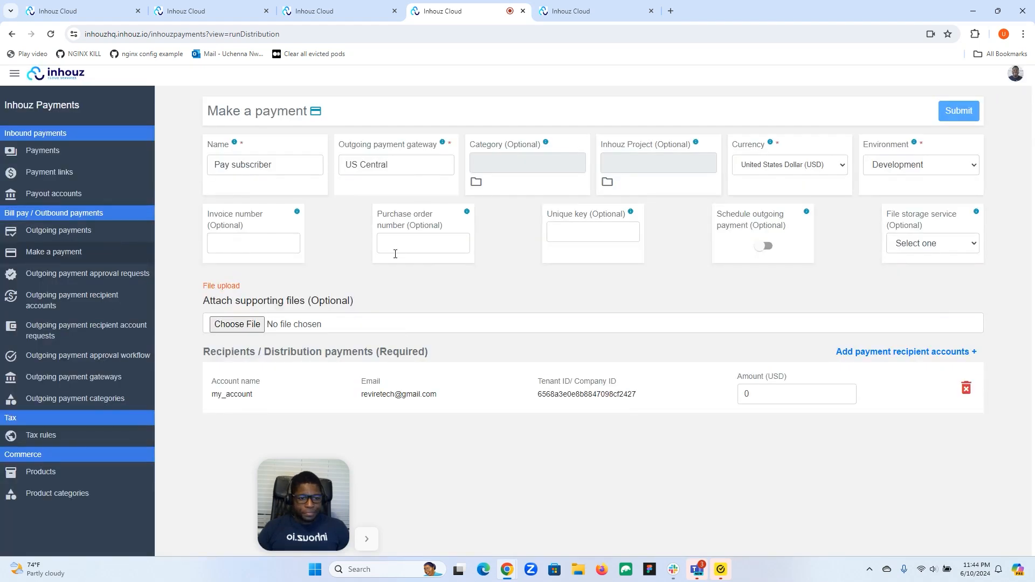
click(791, 397)
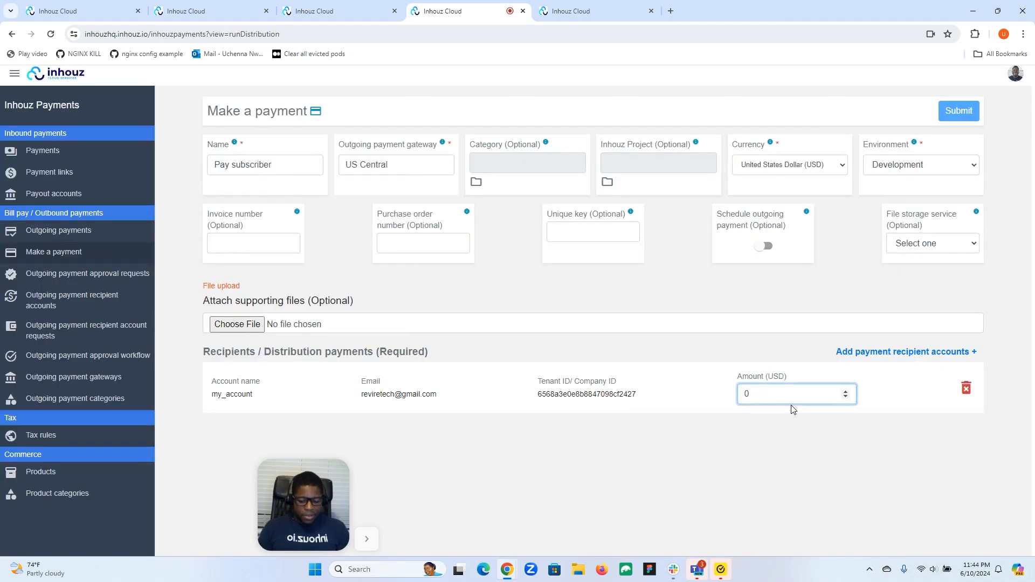
text(1000)
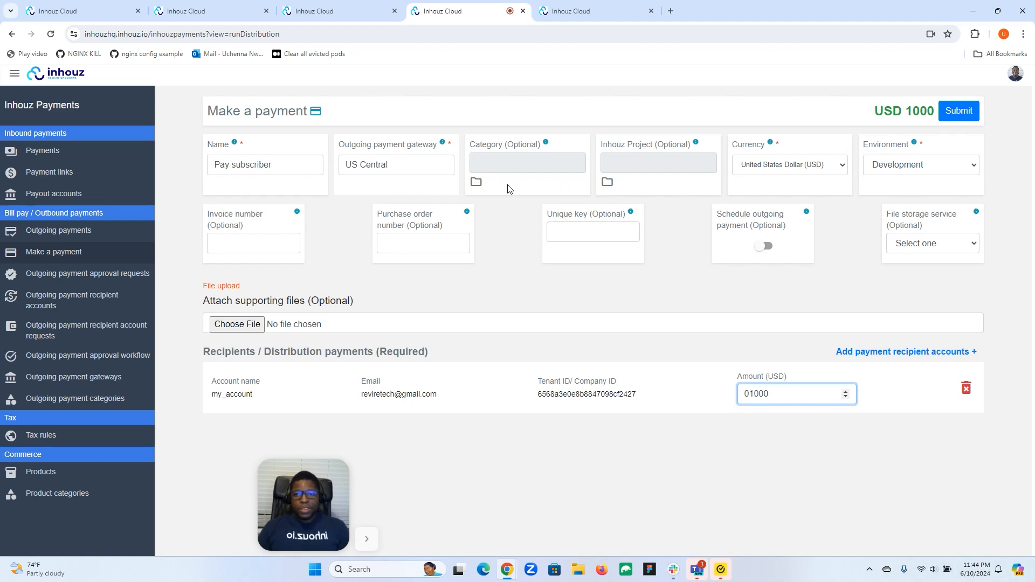
click(600, 6)
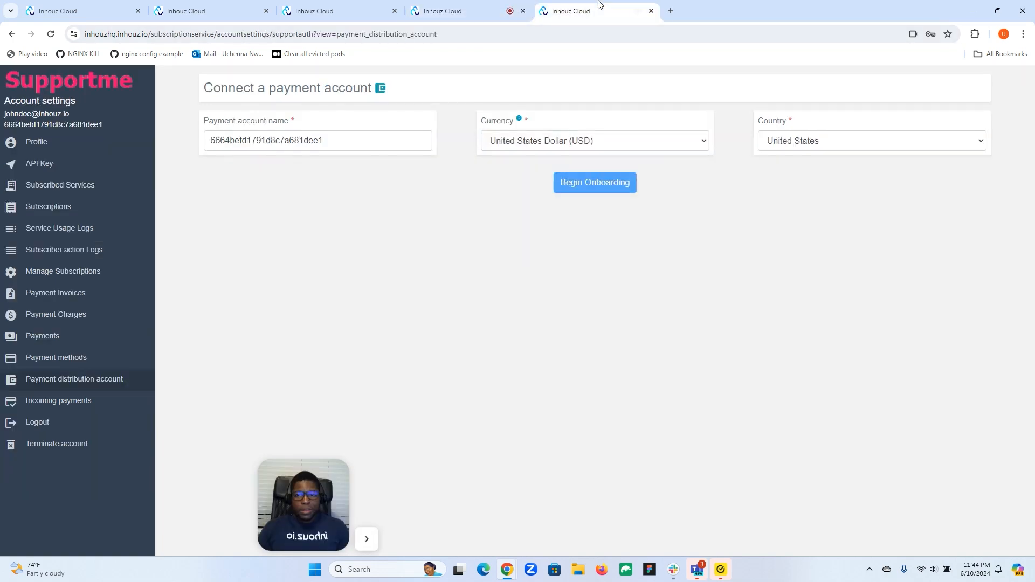
click(322, 11)
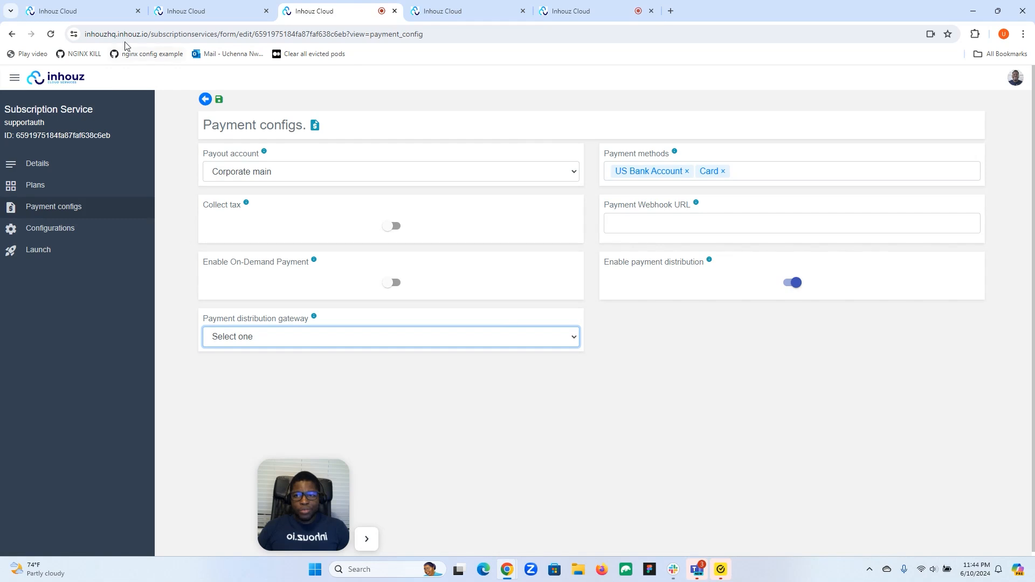
Return to supportauth's details tab and open Functions from the expanded side menu.
click(210, 6)
click(324, 10)
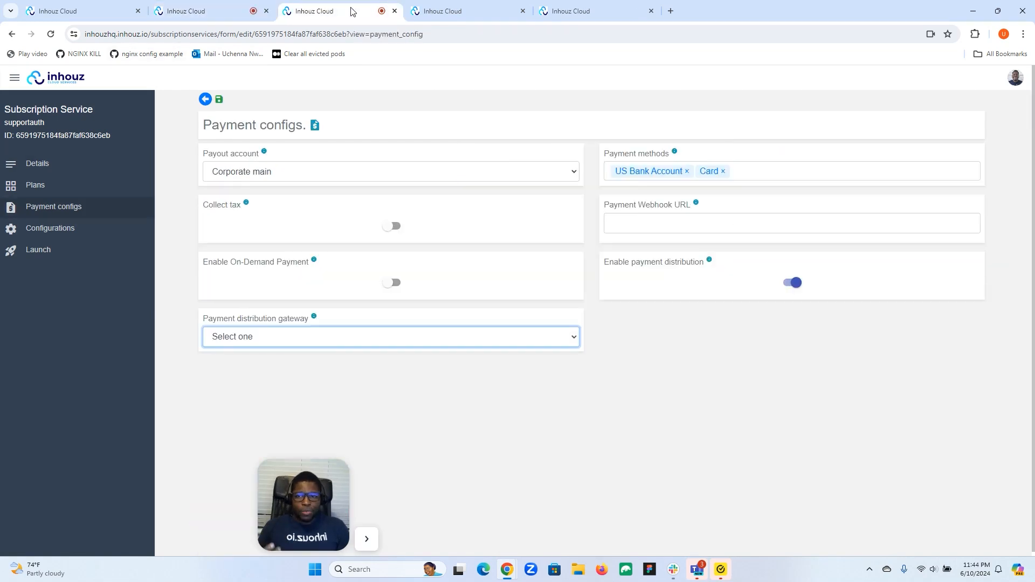
click(186, 16)
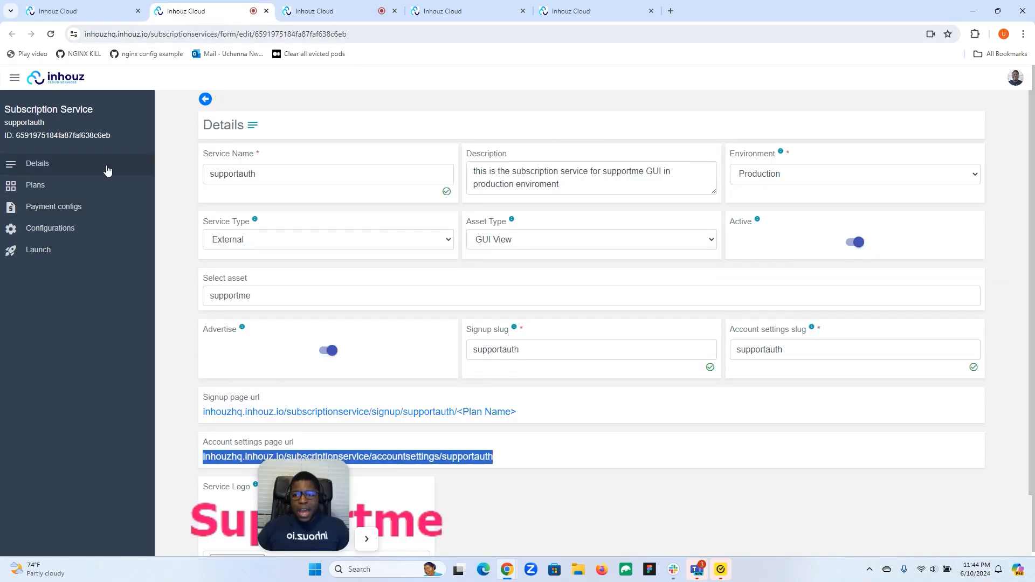
click(15, 77)
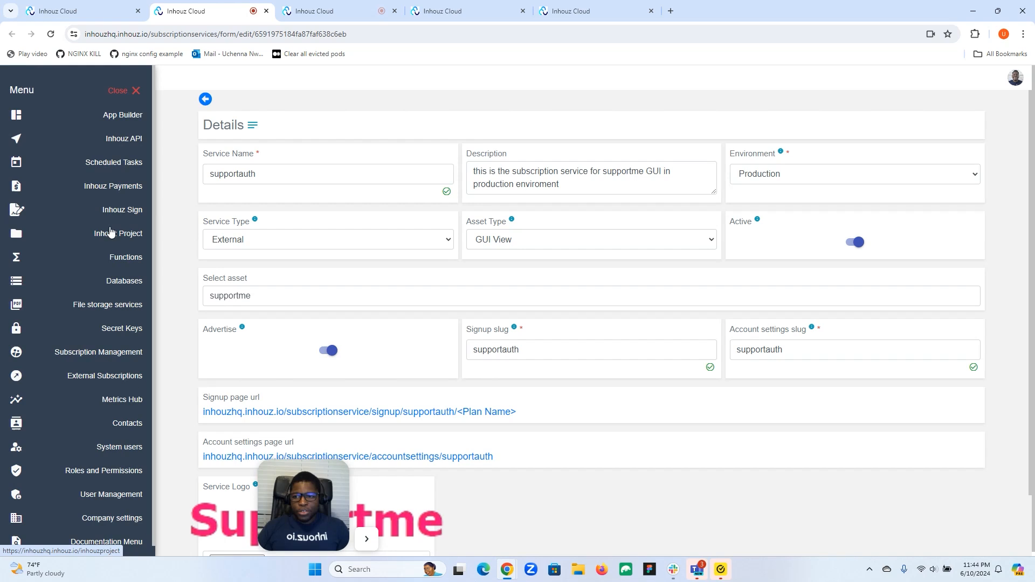
click(107, 262)
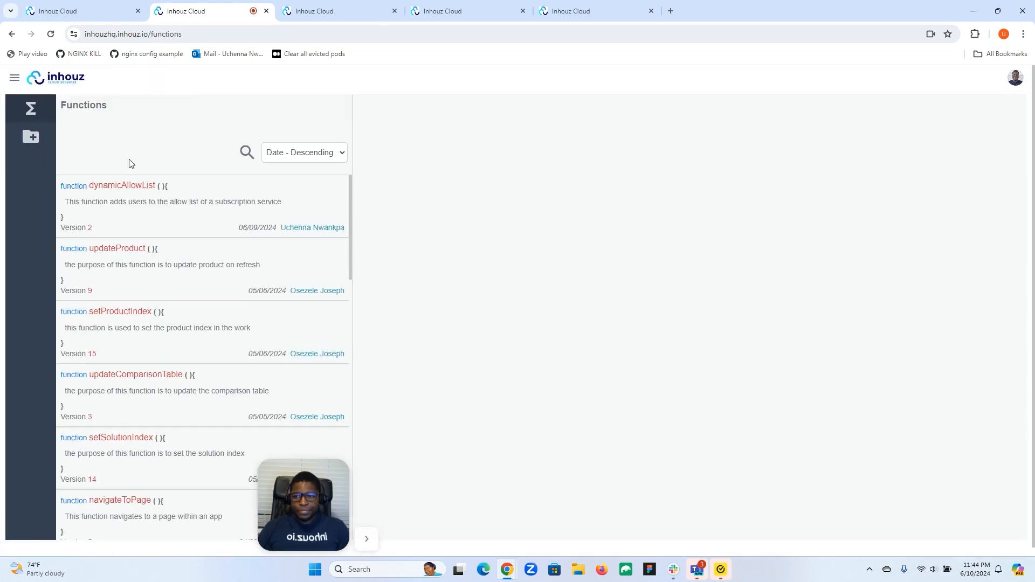
Open dynamicAllowList's workflow, delete its two existing steps and add an empty step.
click(195, 214)
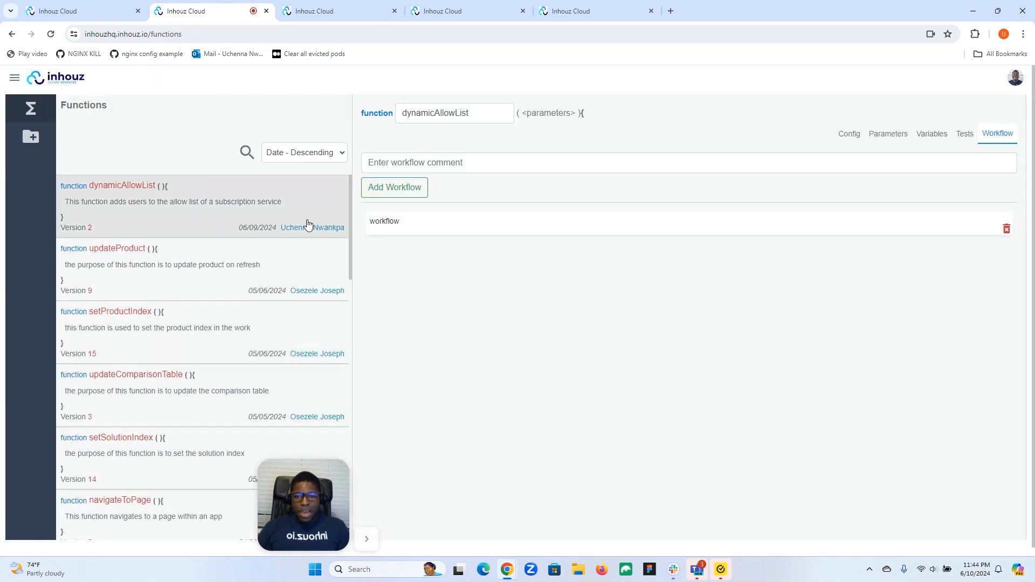
click(532, 227)
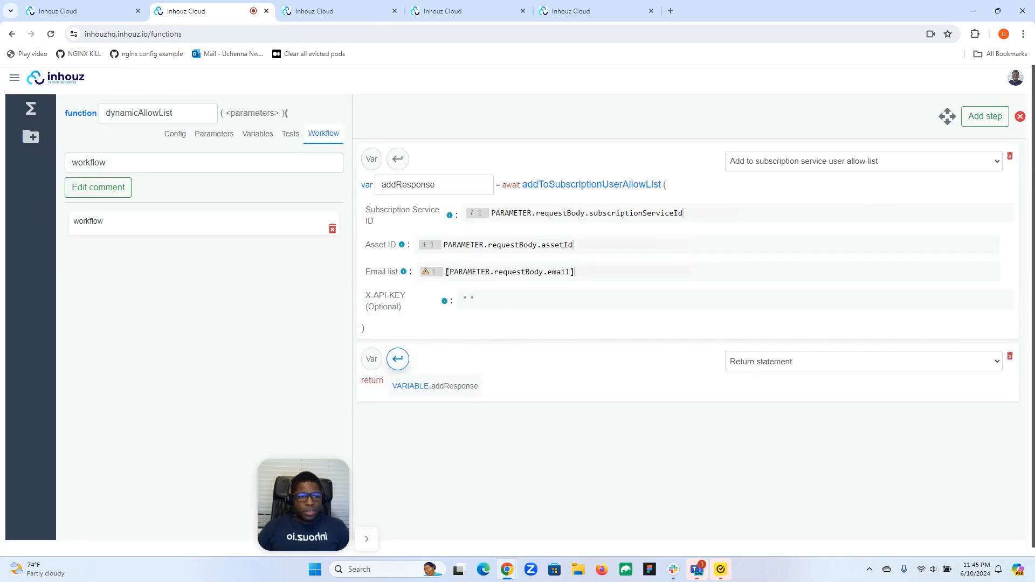
click(1010, 156)
click(1010, 156)
click(985, 116)
Search 'payment' and set the new step's action to Run a single outgoing payment.
click(843, 161)
text(dis)
key(BackSpace)
key(BackSpace)
key(BackSpace)
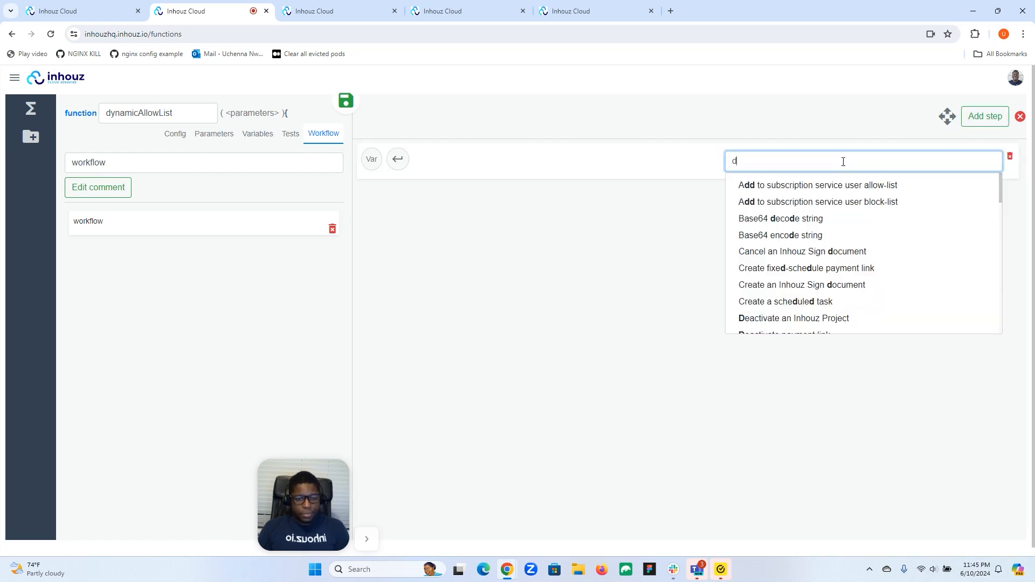
text(payment)
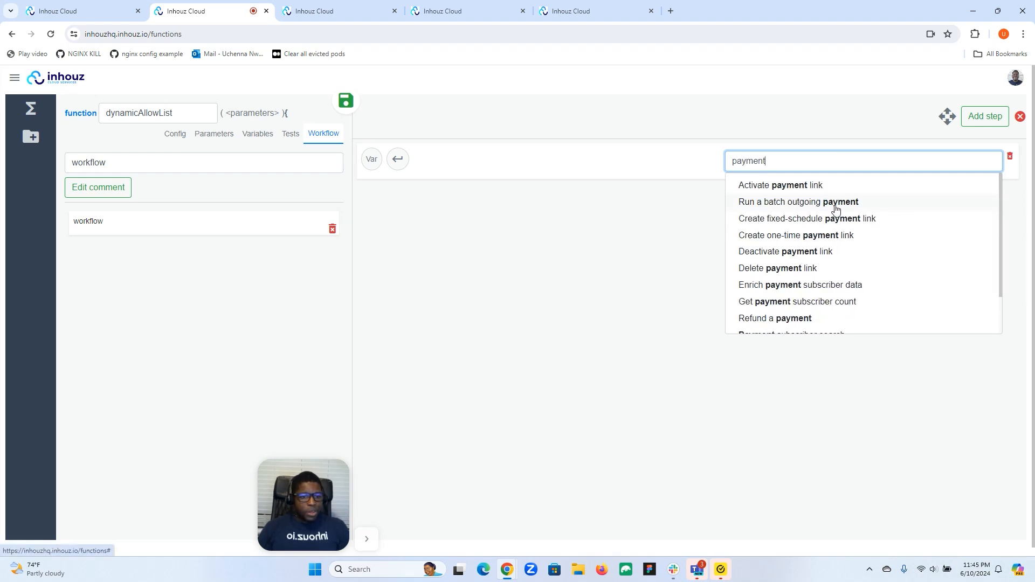
scroll(814, 252, down, 1)
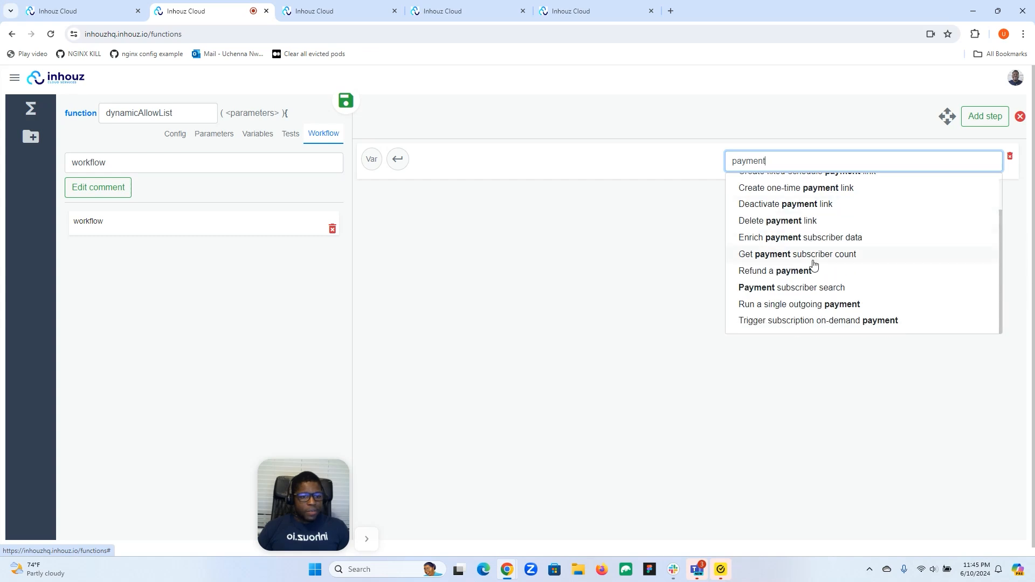
click(836, 305)
scroll(603, 246, down, 1)
scroll(602, 246, down, 5)
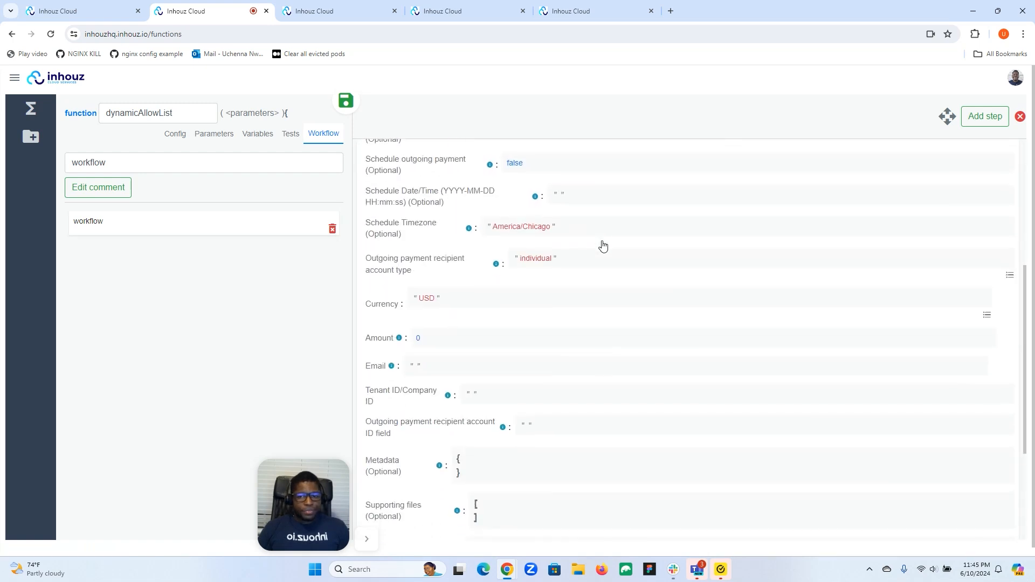
scroll(602, 245, up, 5)
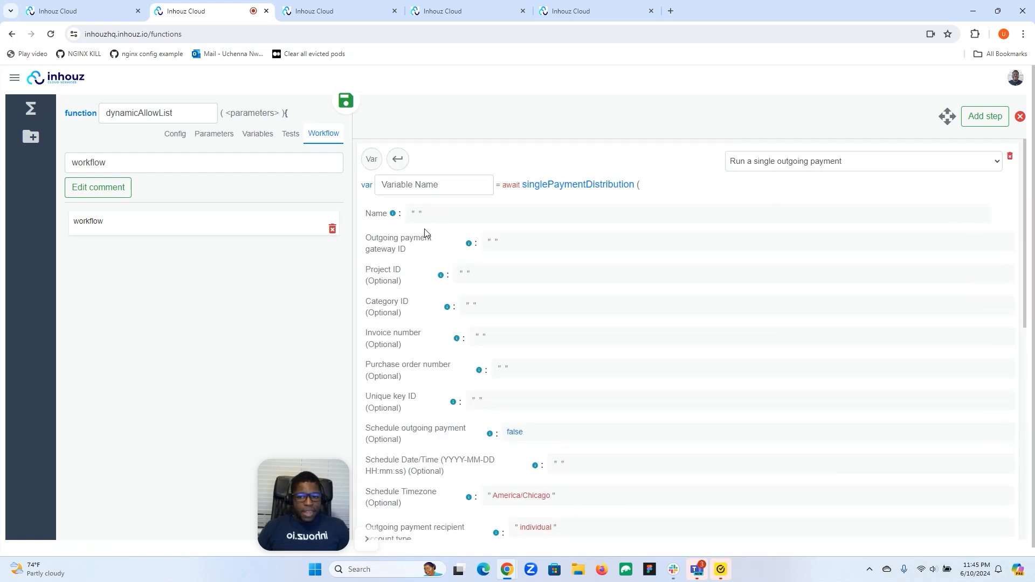
click(418, 214)
scroll(480, 302, down, 10)
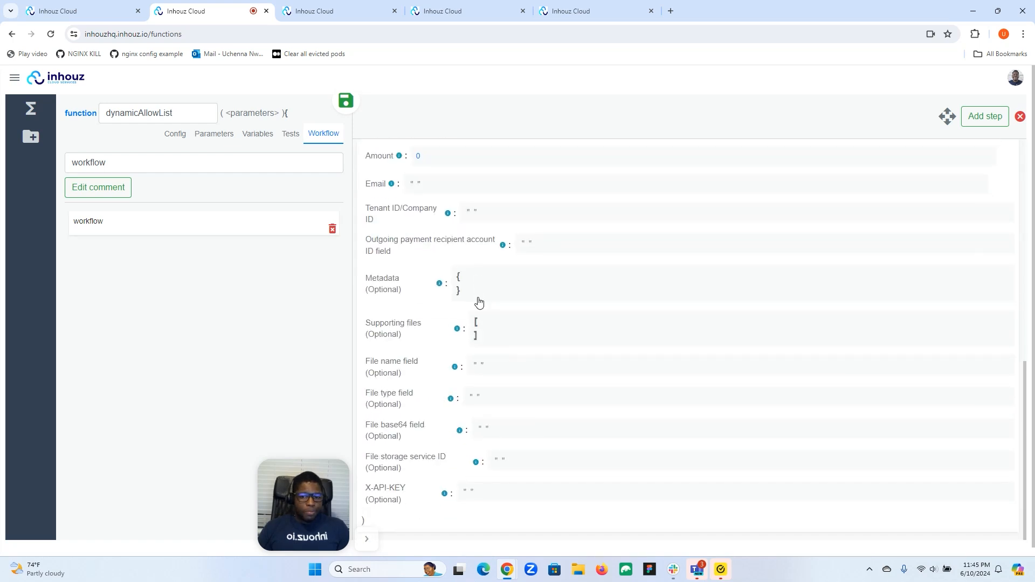
scroll(479, 302, up, 10)
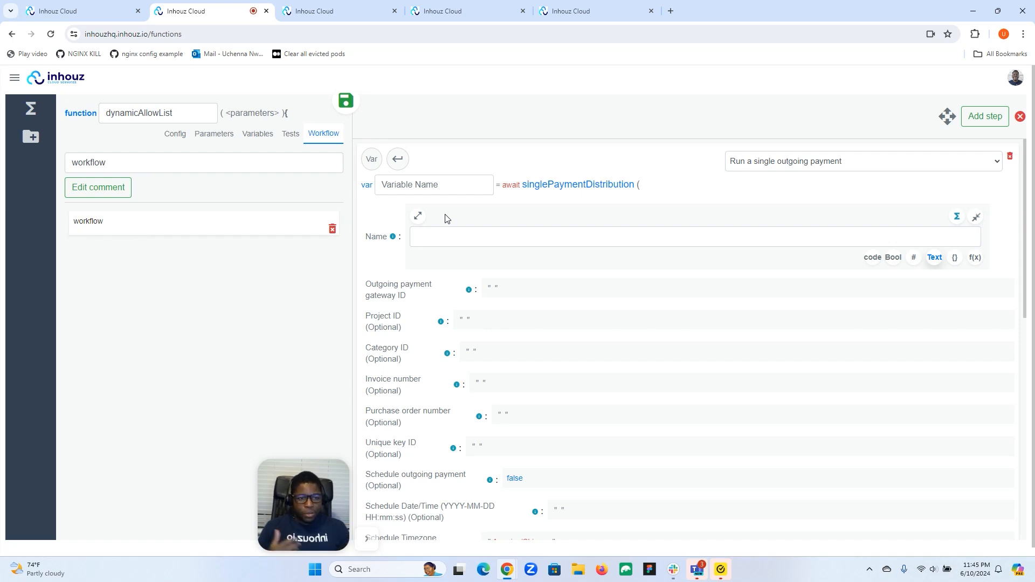
click(975, 216)
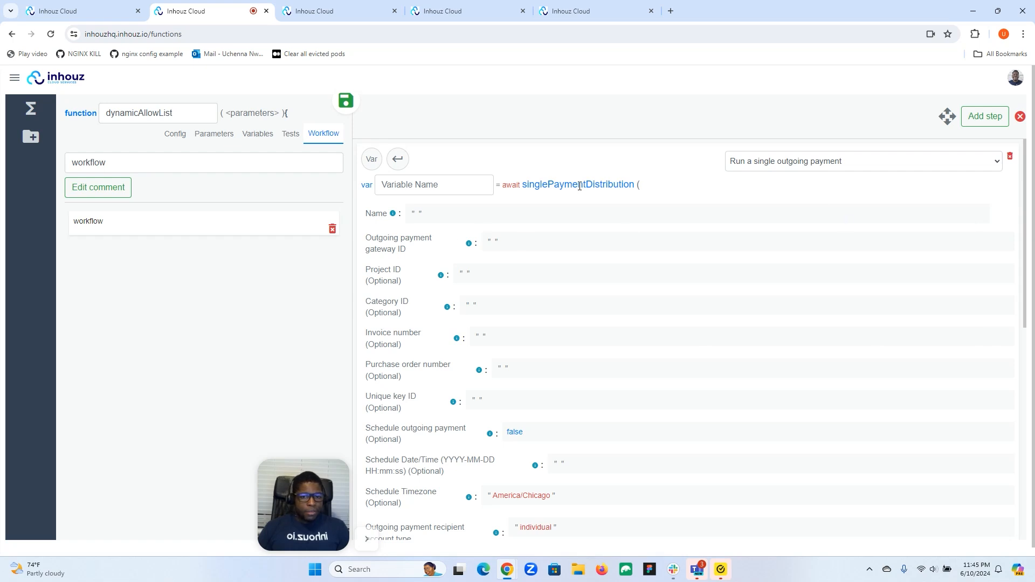
scroll(558, 267, down, 8)
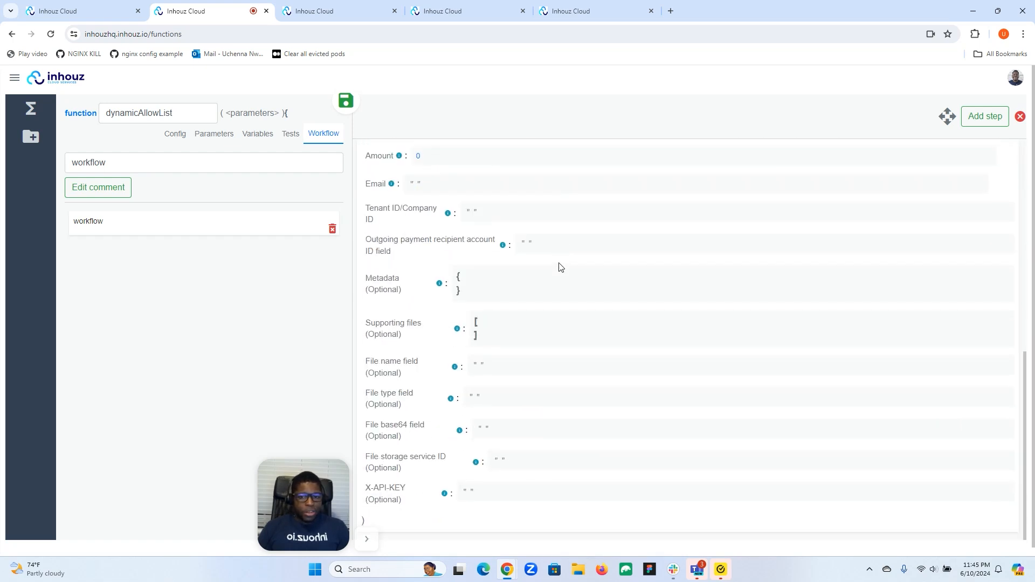
scroll(515, 282, up, 8)
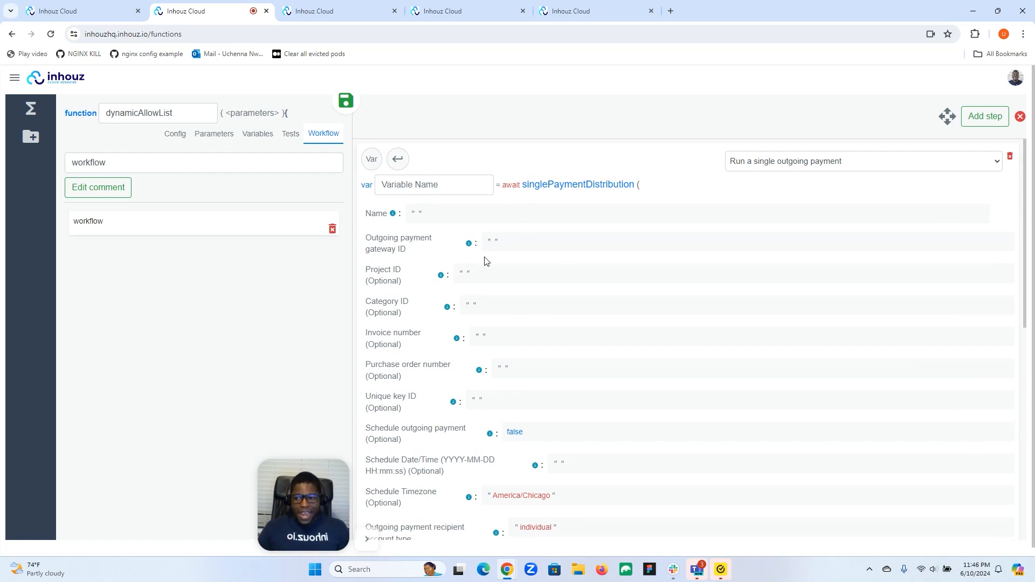
drag(291, 494, 38, 504)
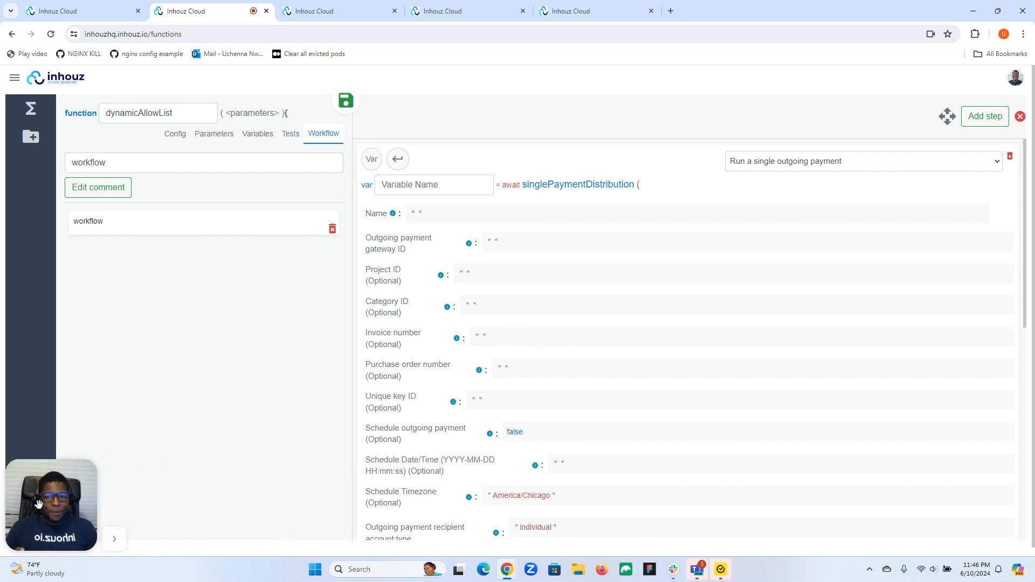
Cycle through the Supportme and Make a payment tabs to supportauth's Payment configs.
click(599, 9)
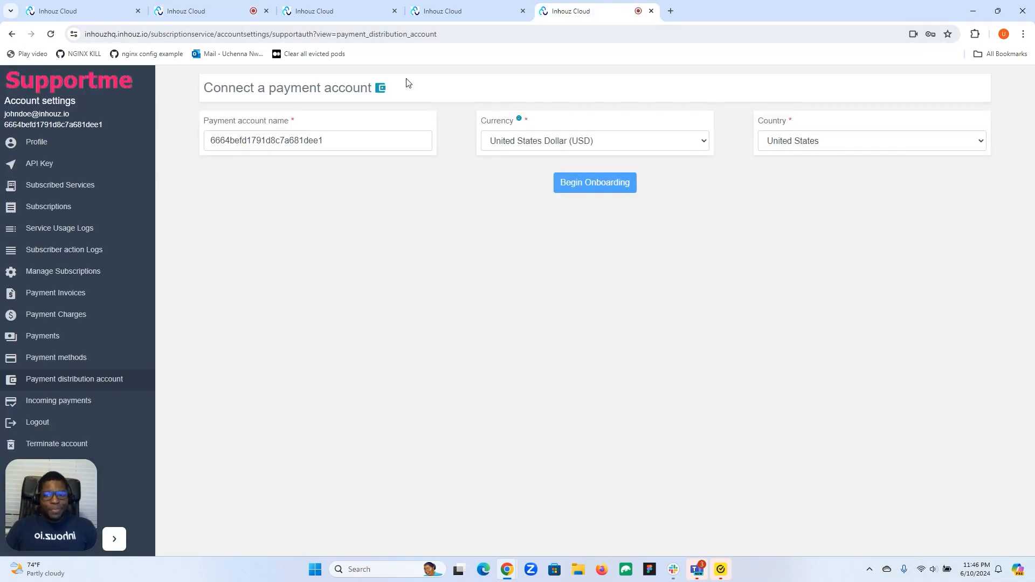
click(463, 11)
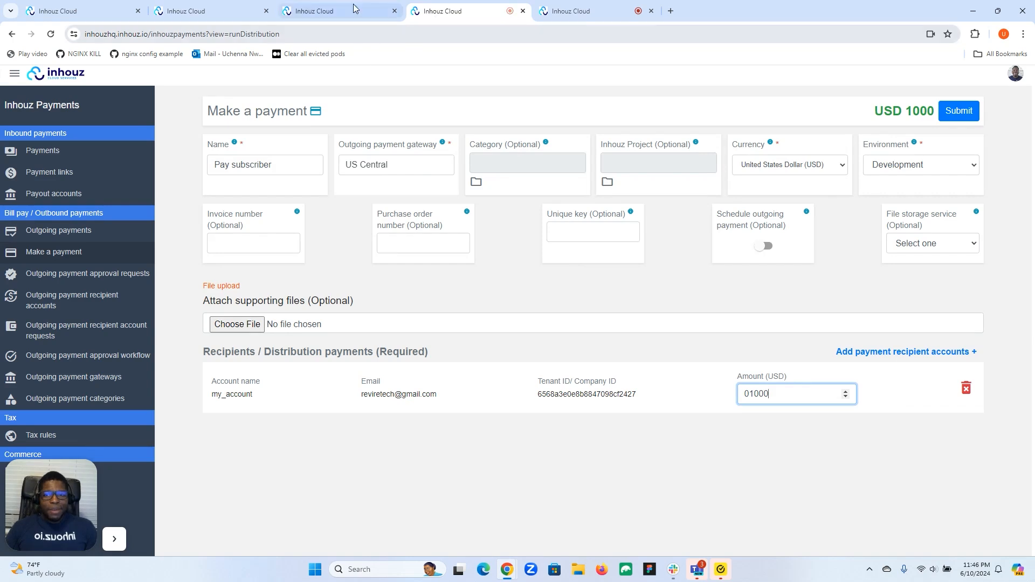
click(324, 11)
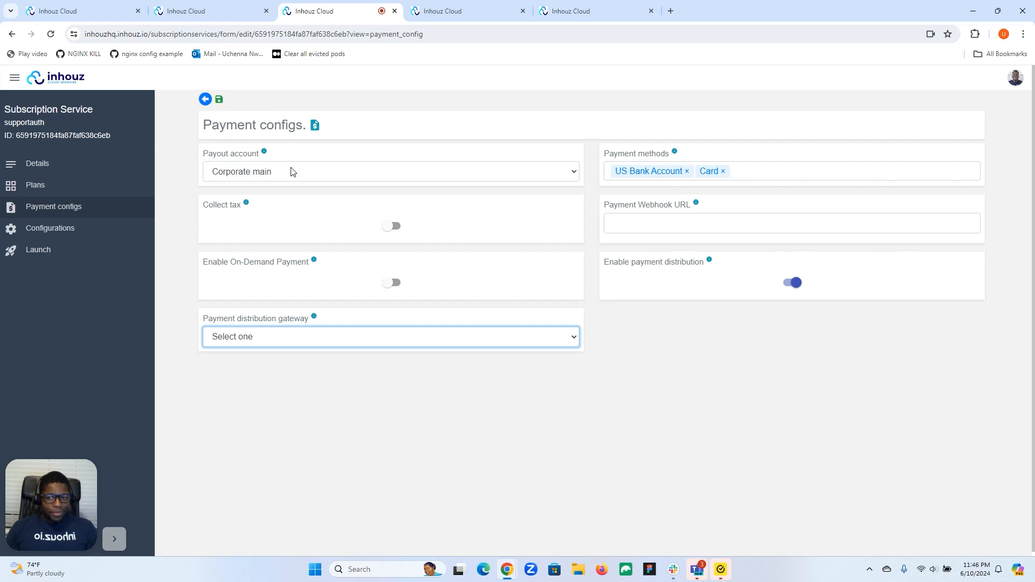
Keep Corporate main as payout account, check gateway options, then return to the Supportme connect form.
click(246, 172)
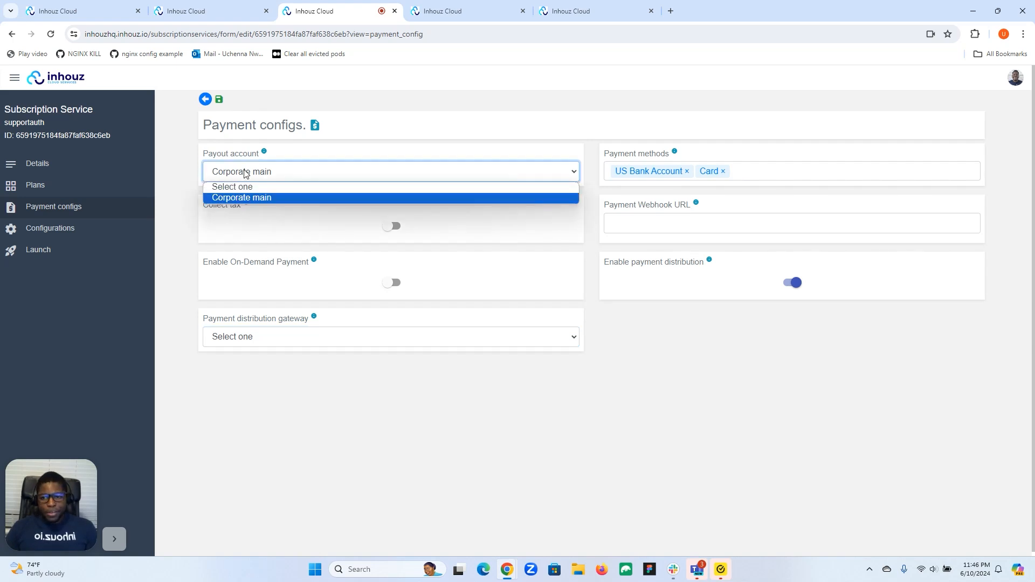
click(324, 153)
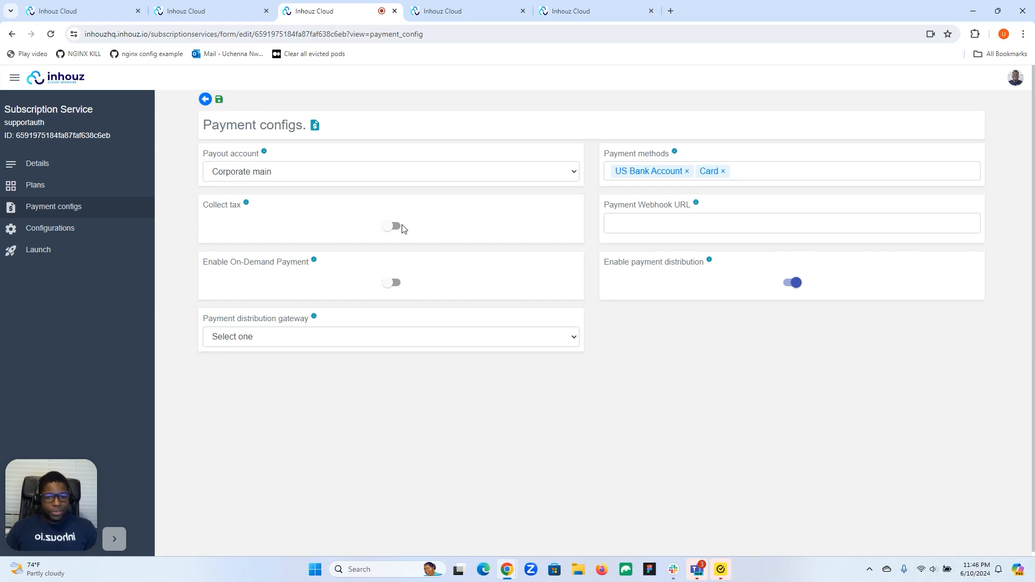
click(652, 226)
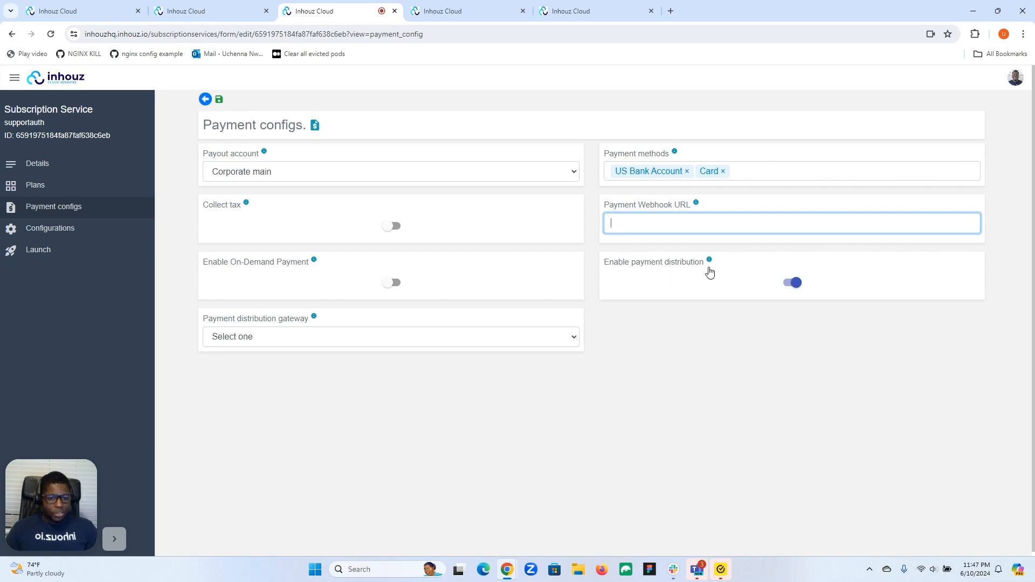
click(478, 339)
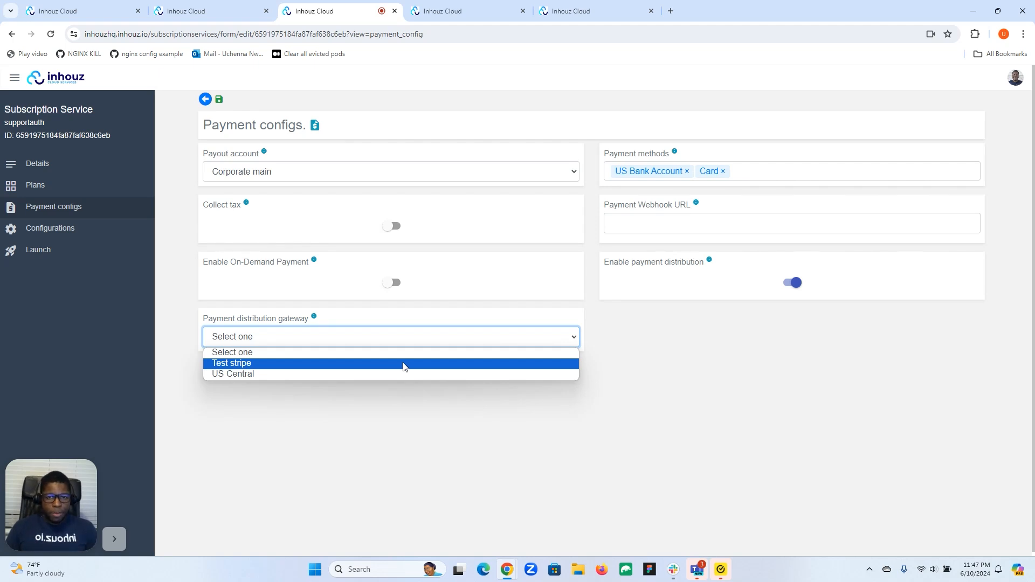
click(464, 7)
click(561, 7)
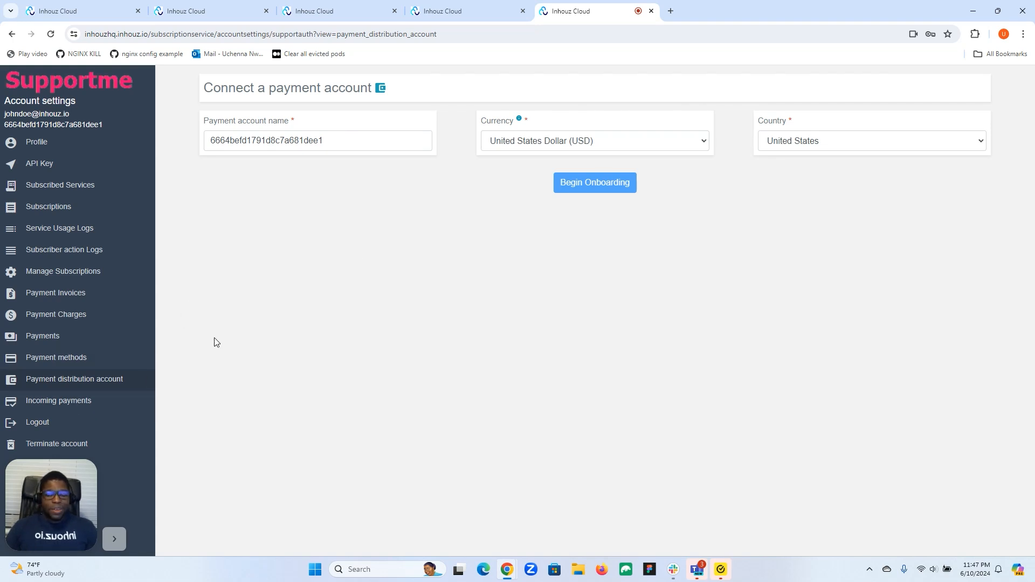
Go back to supportauth's Payment configs page via the browser tabs.
click(461, 15)
click(322, 17)
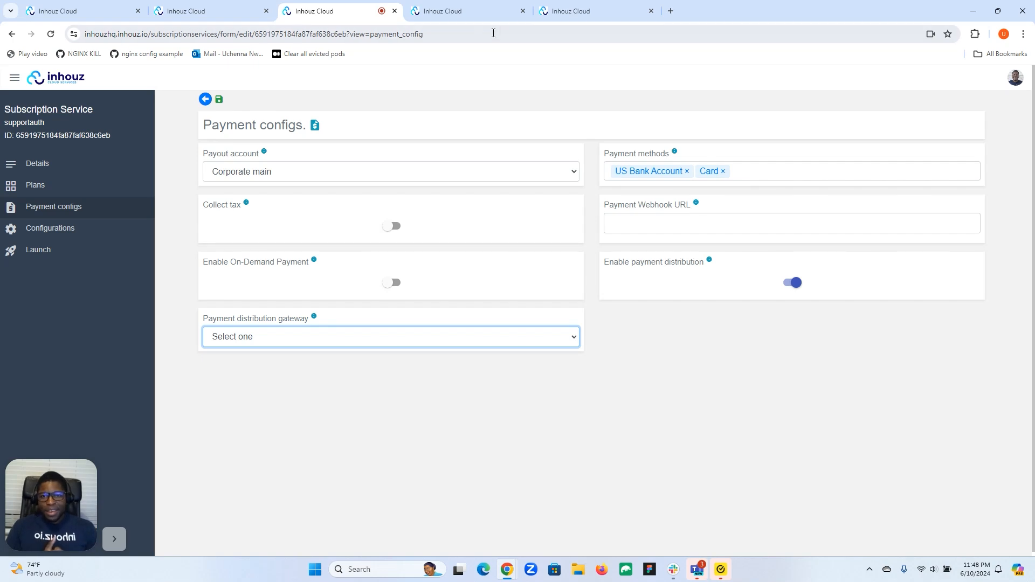
Look through the payment account's Payments and Incoming Payments lists.
click(593, 10)
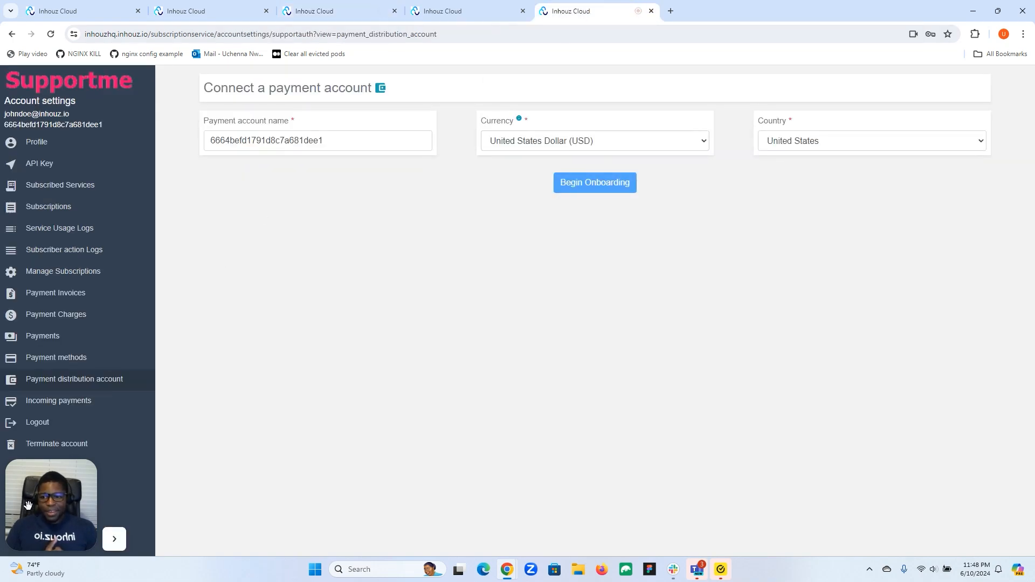
drag(28, 505, 240, 501)
click(38, 336)
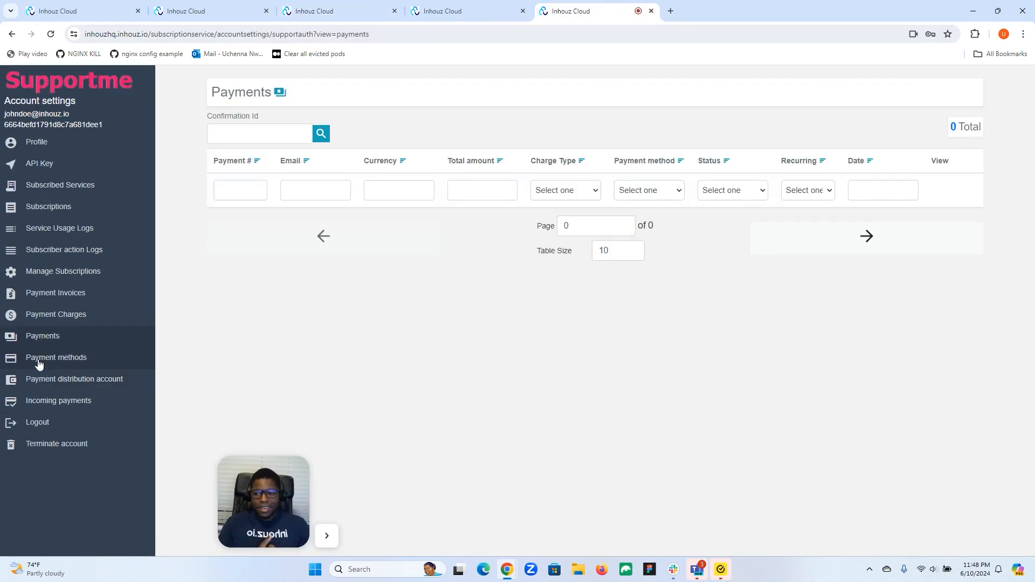
click(46, 405)
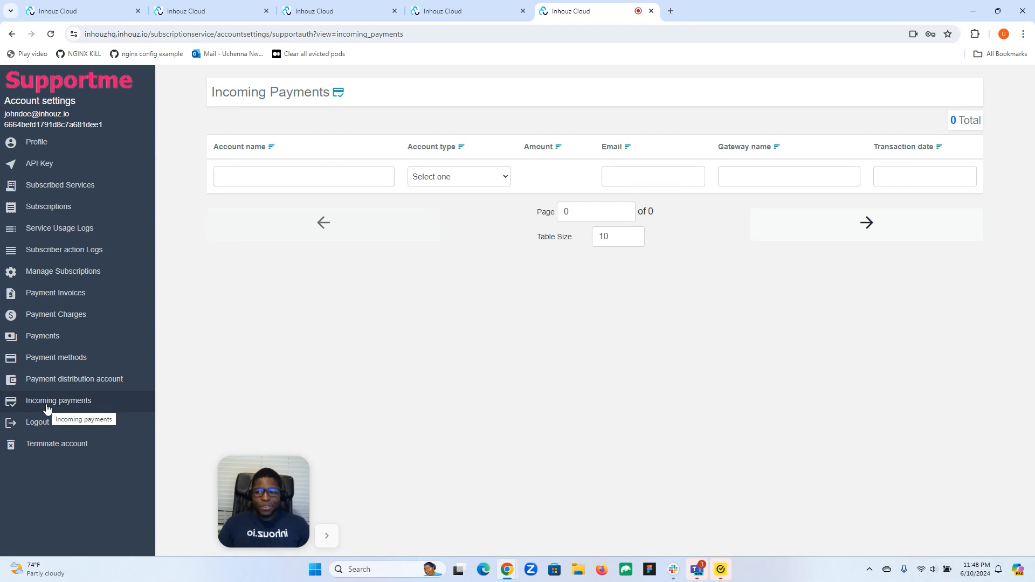
click(36, 337)
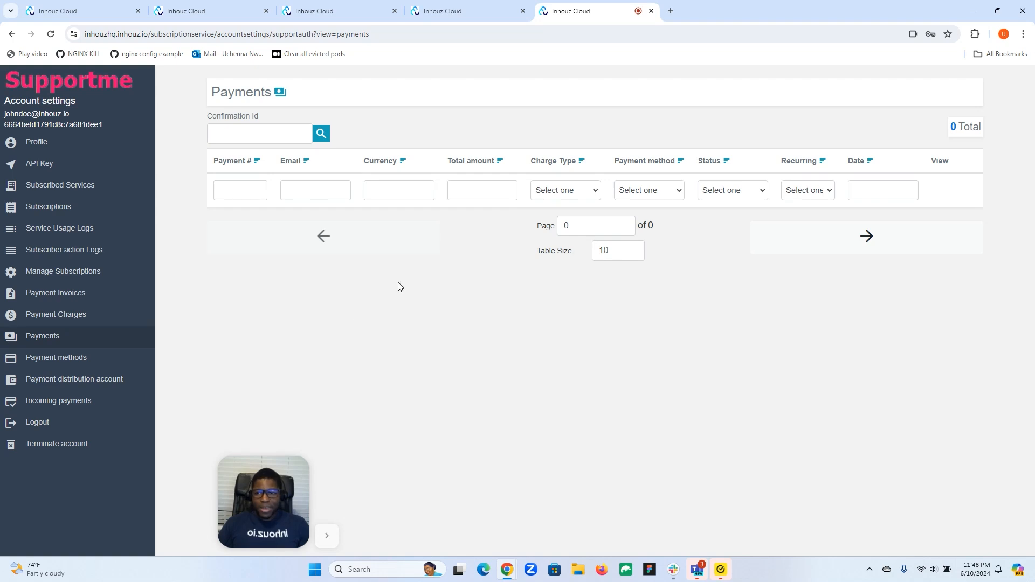
Return to supportauth's Payment configs and open its Plans list.
drag(246, 507, 33, 510)
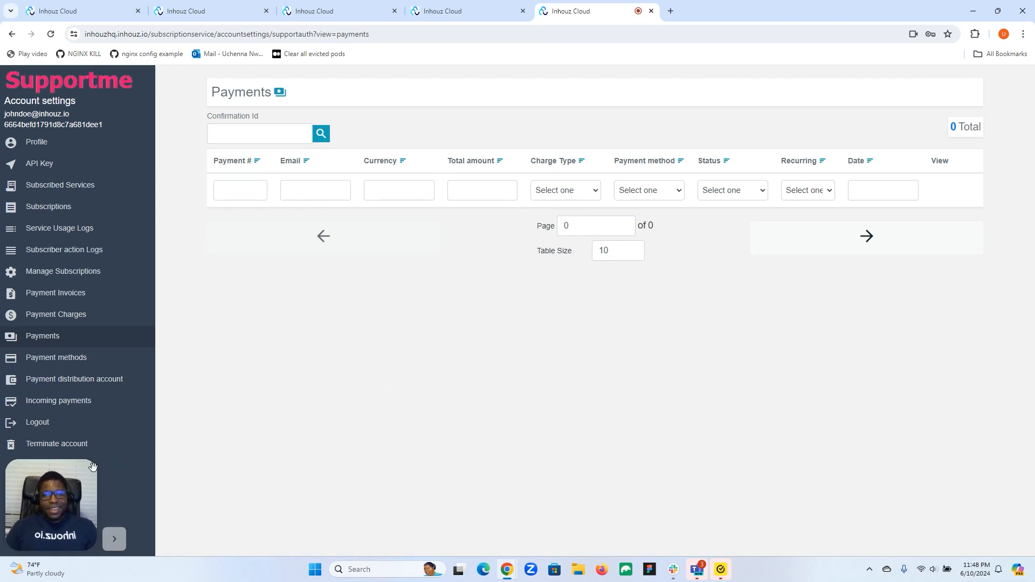
click(463, 11)
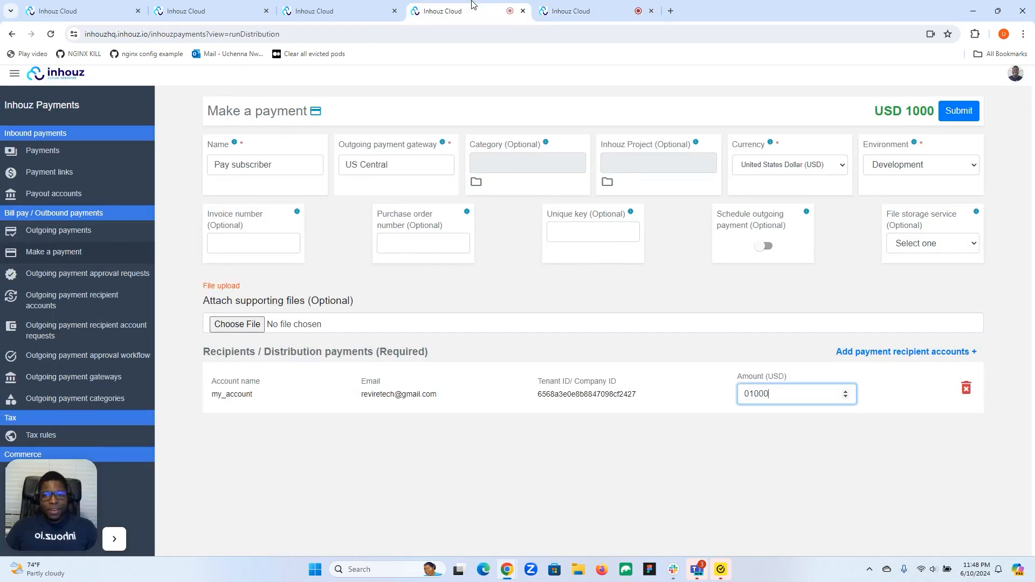
click(330, 10)
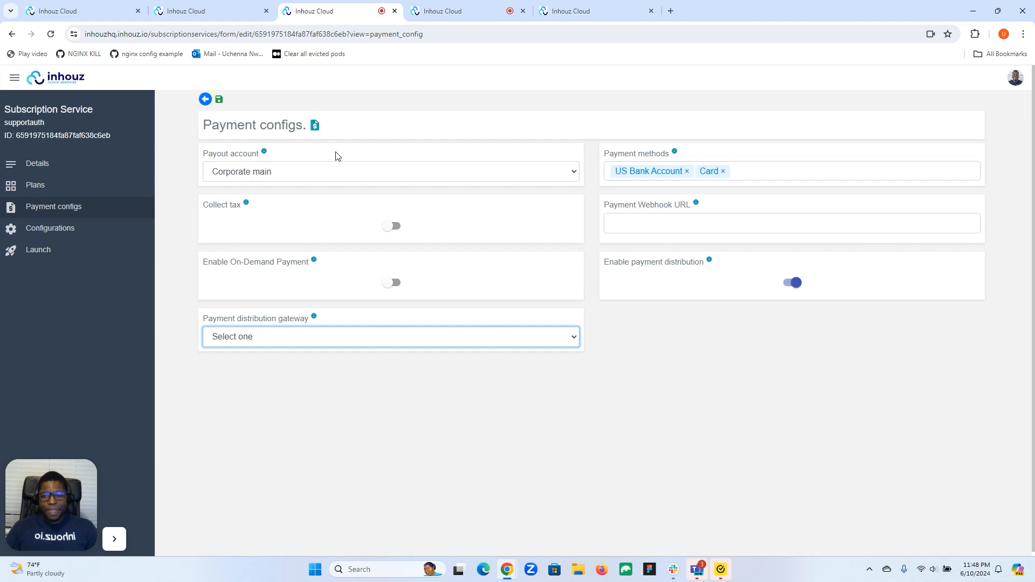
click(35, 185)
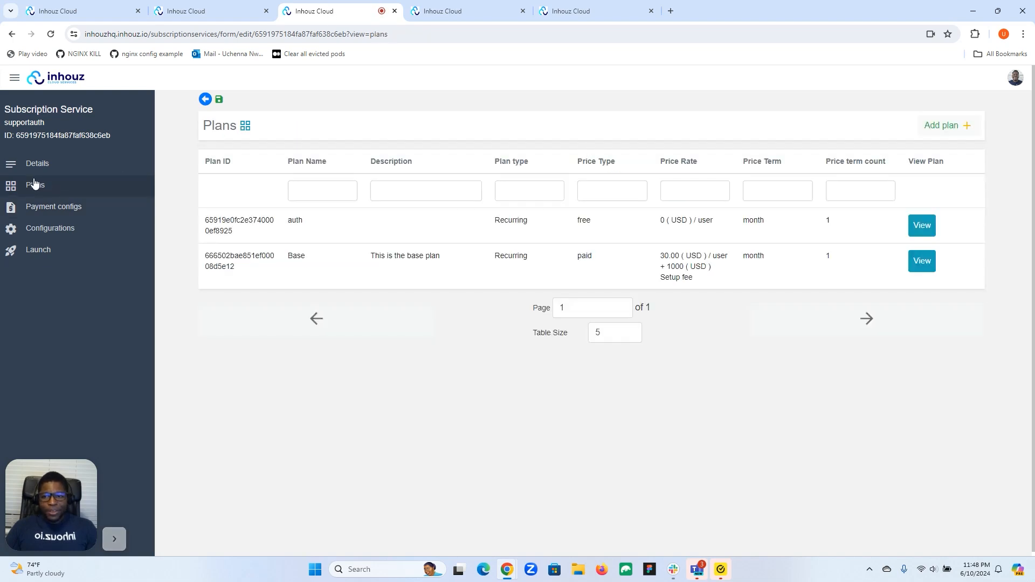
click(919, 262)
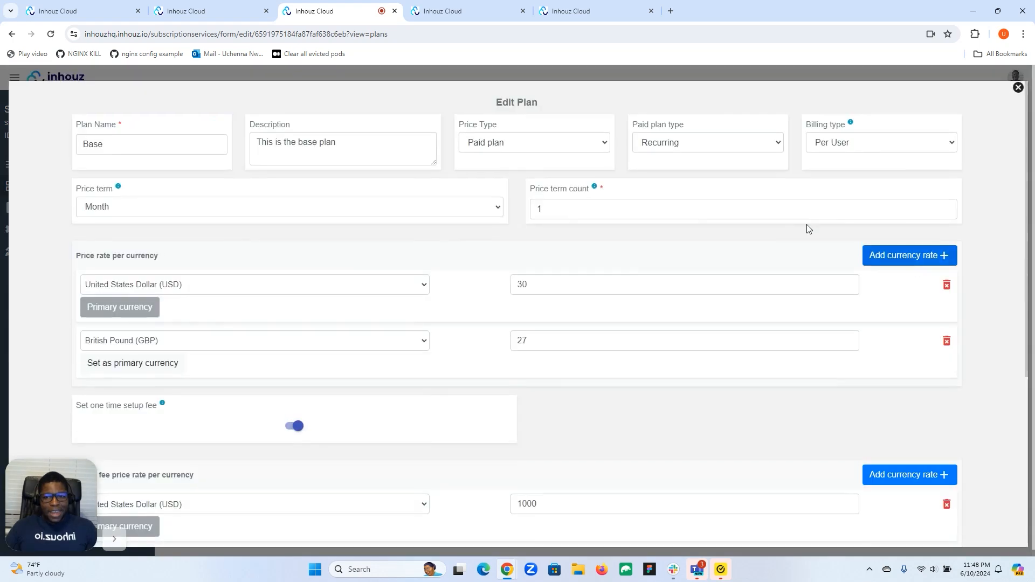
scroll(570, 224, down, 5)
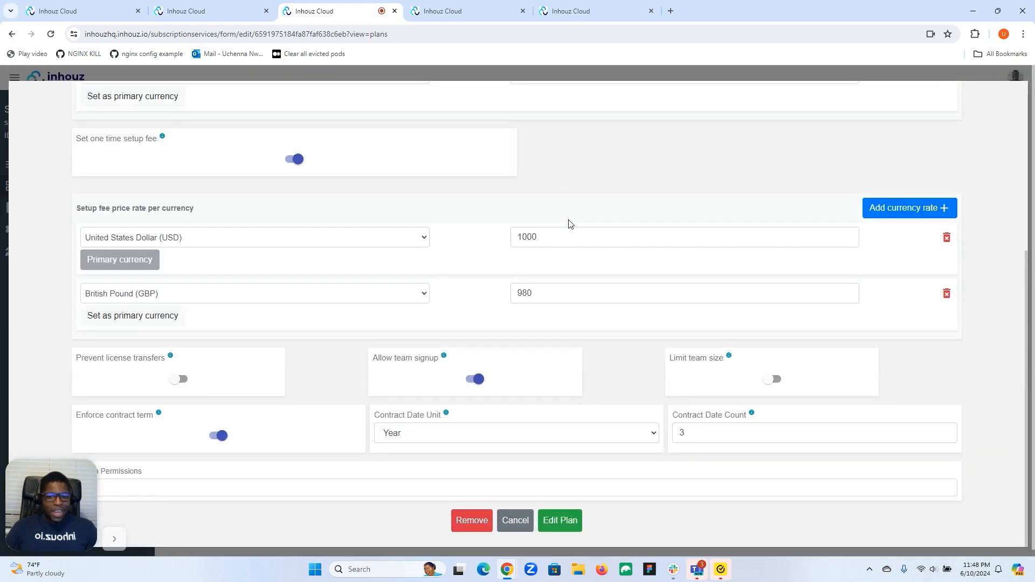
scroll(570, 224, up, 5)
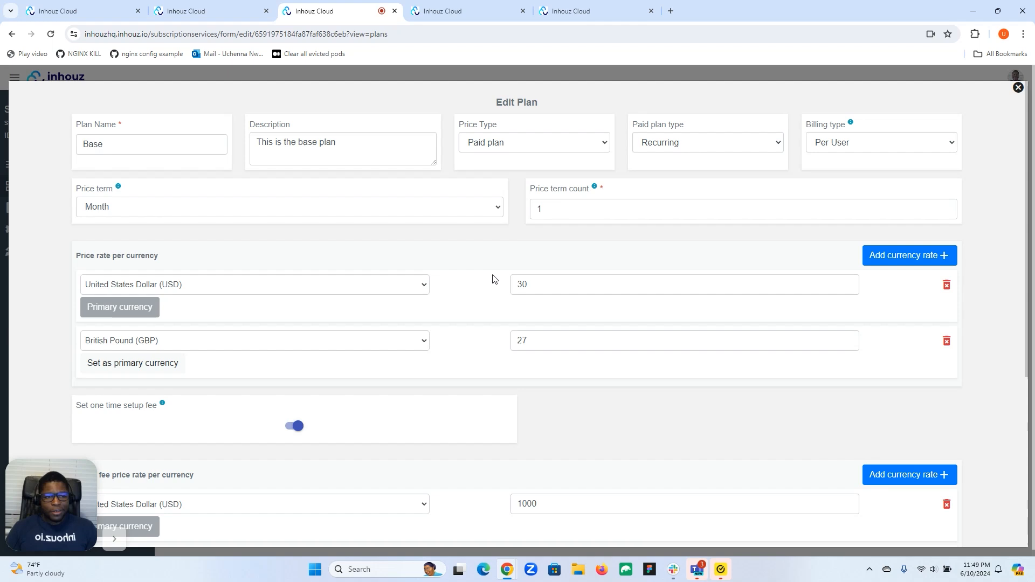
scroll(682, 229, down, 5)
scroll(683, 229, up, 5)
click(1018, 87)
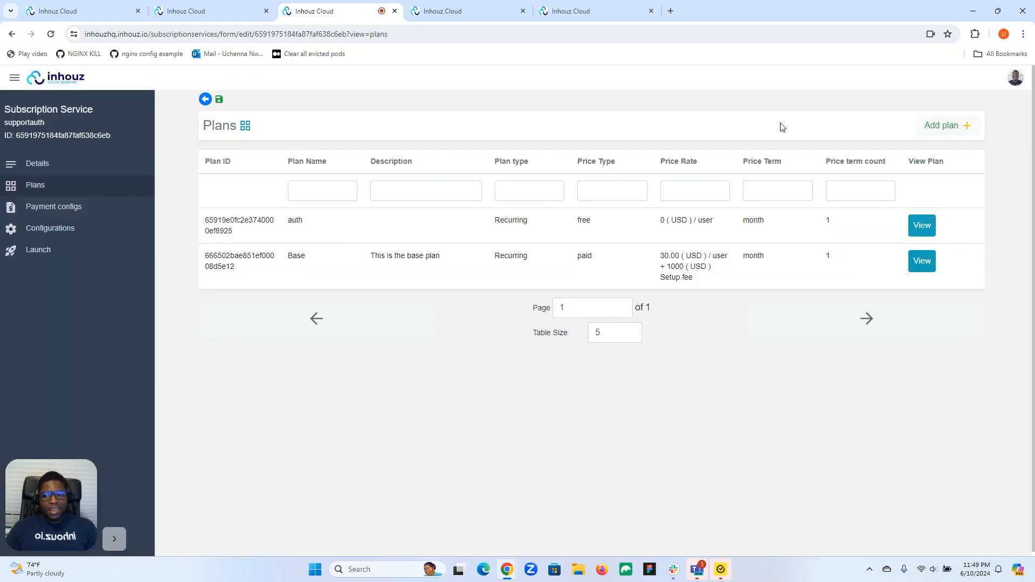
Browse supportauth's payment configuration, plans and details pages, ending on Details.
click(53, 210)
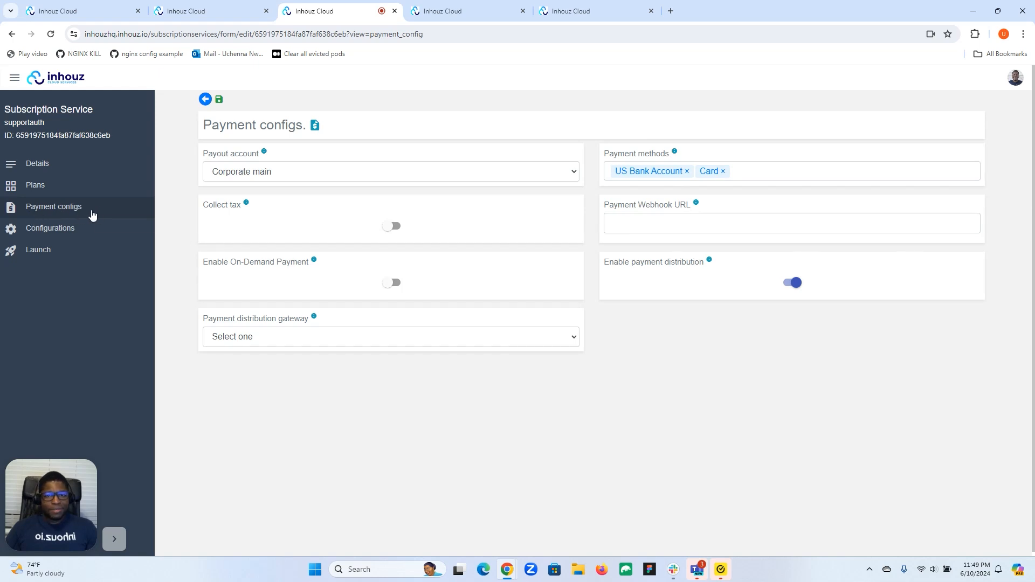
click(56, 167)
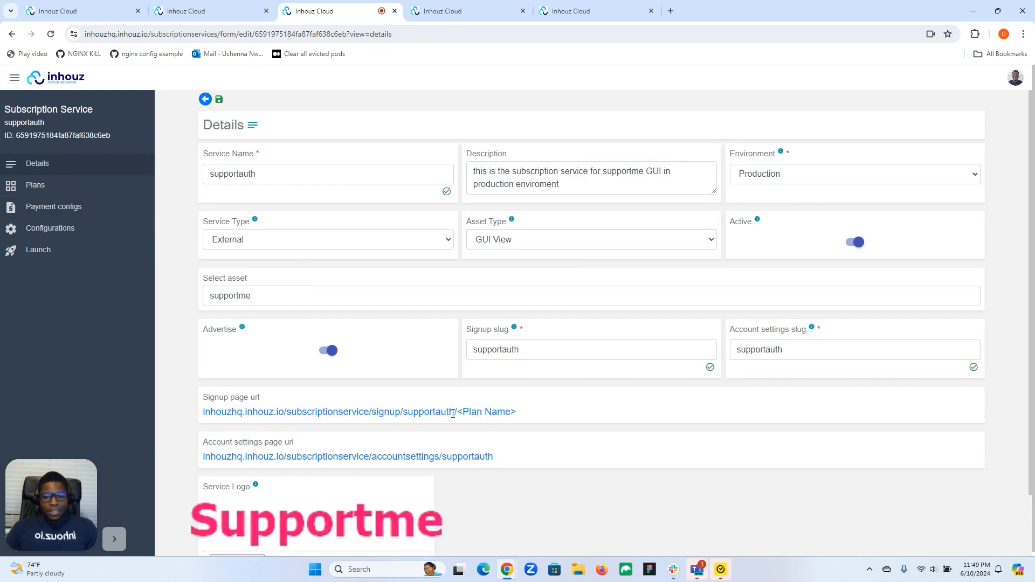
click(59, 189)
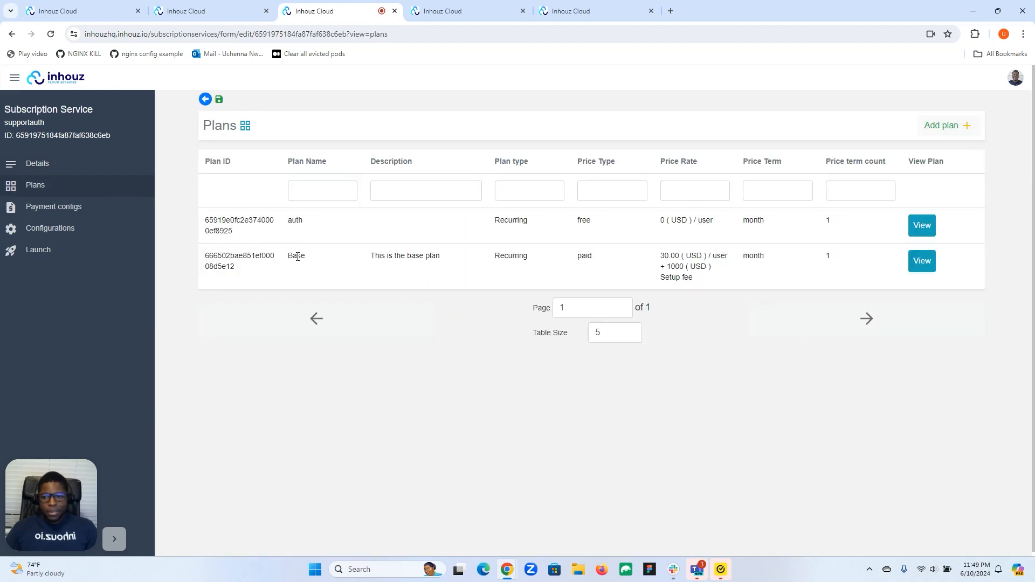
click(84, 162)
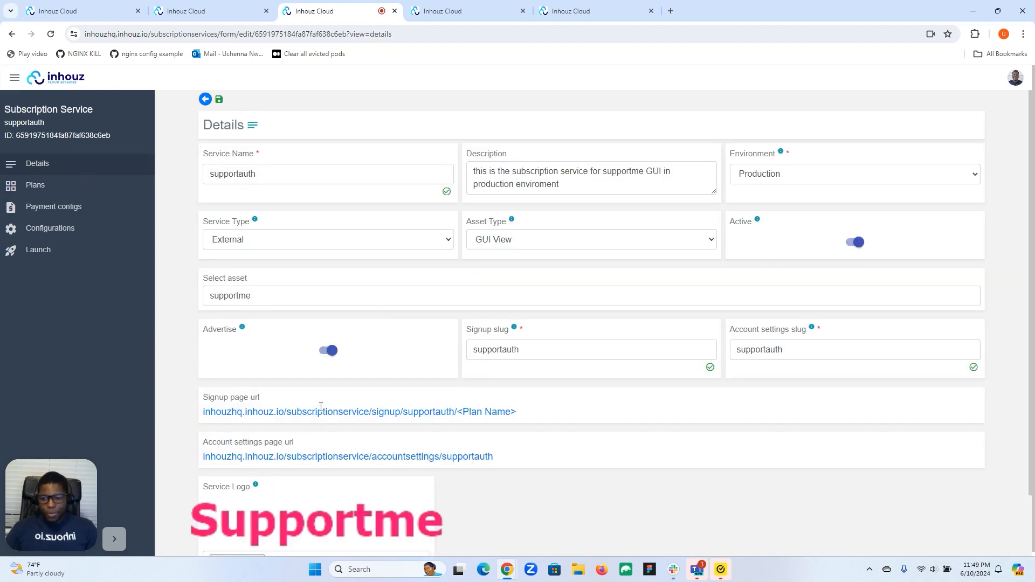
Copy the signup page URL from Details and paste it into a new browser tab.
drag(200, 413, 457, 414)
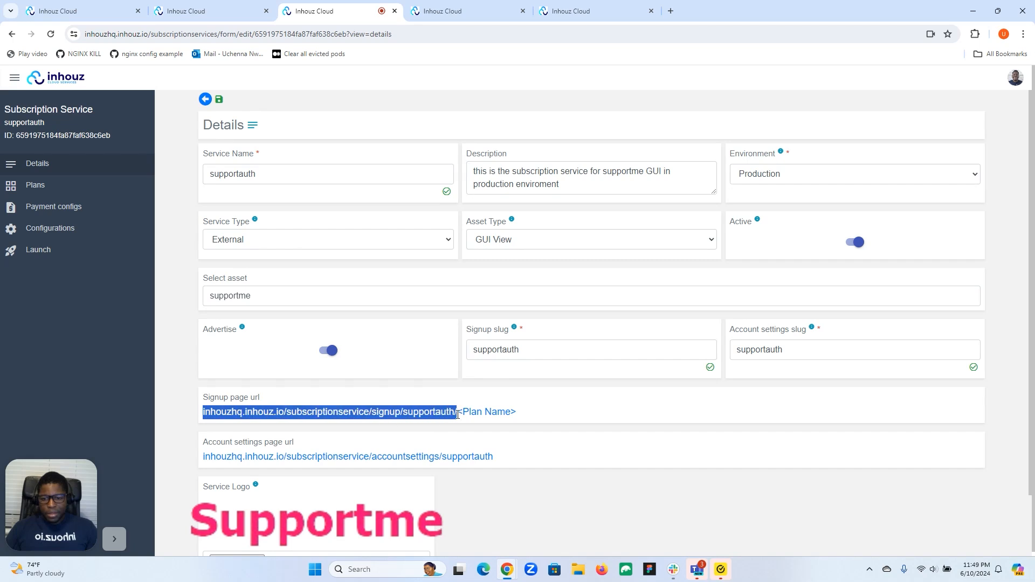
right_click(440, 415)
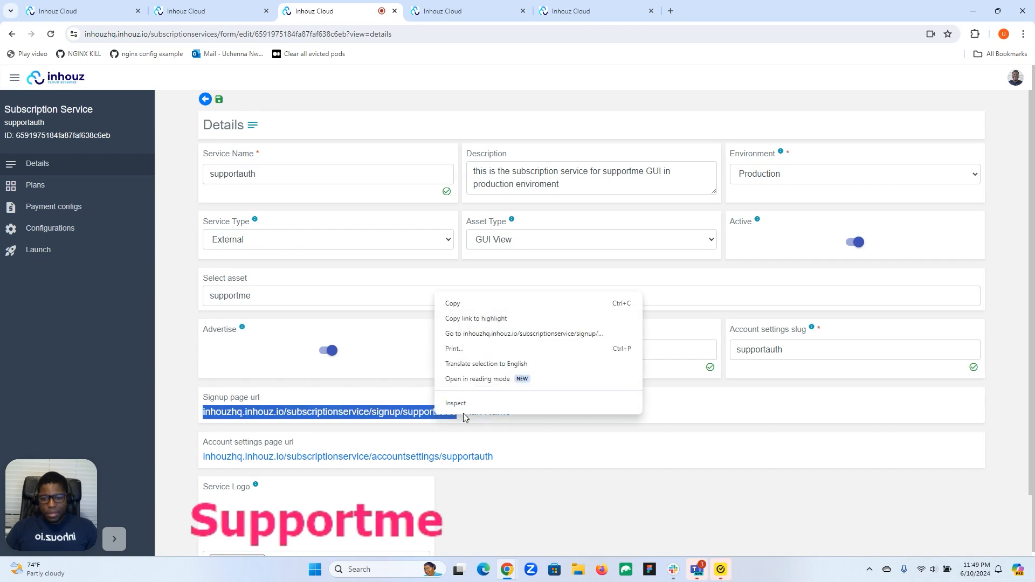
click(490, 306)
click(670, 11)
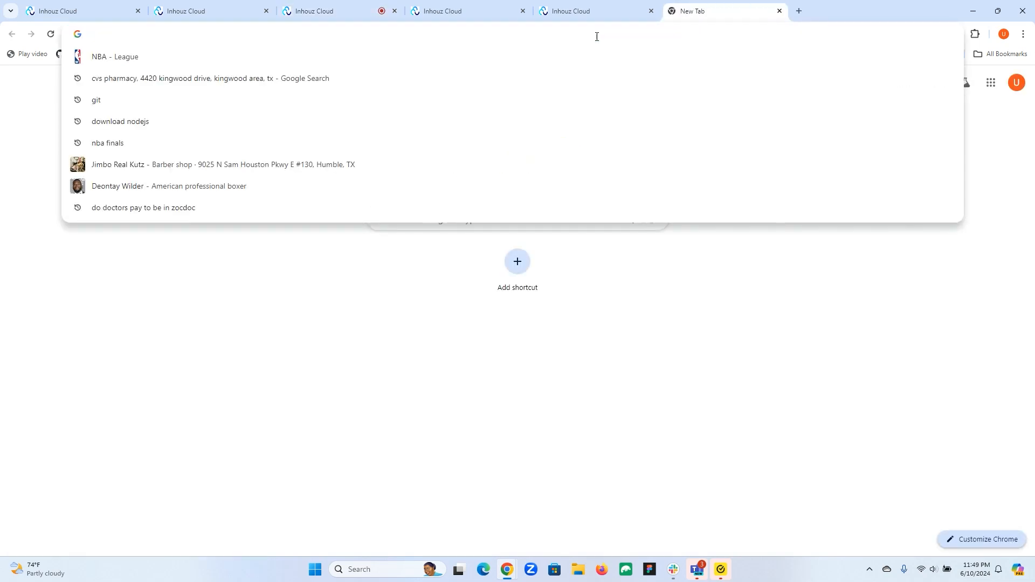
key(ctrl+v)
Load the Base plan signup page by appending BASE to the signup URL.
text(BASE)
key(Return)
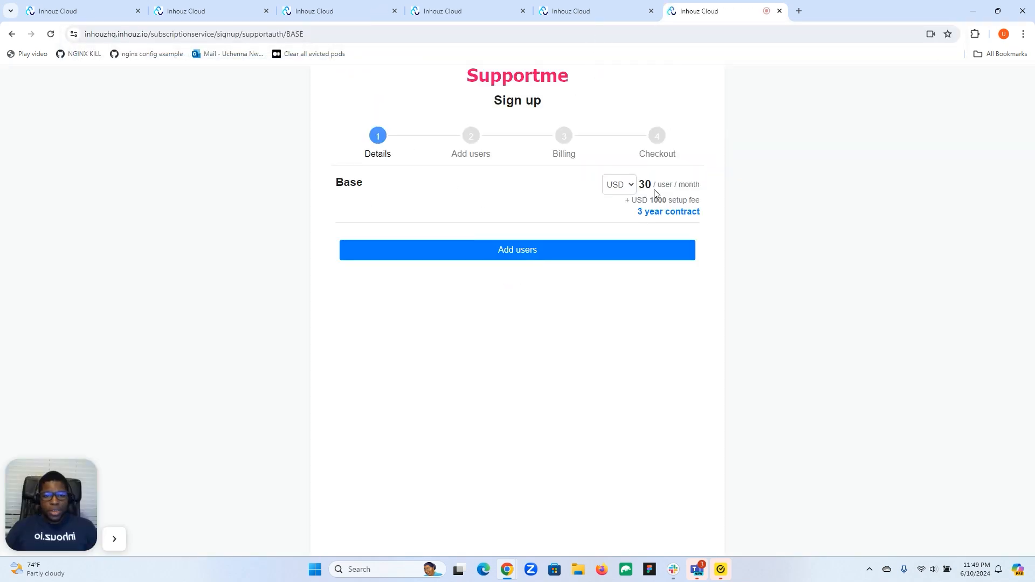
click(501, 248)
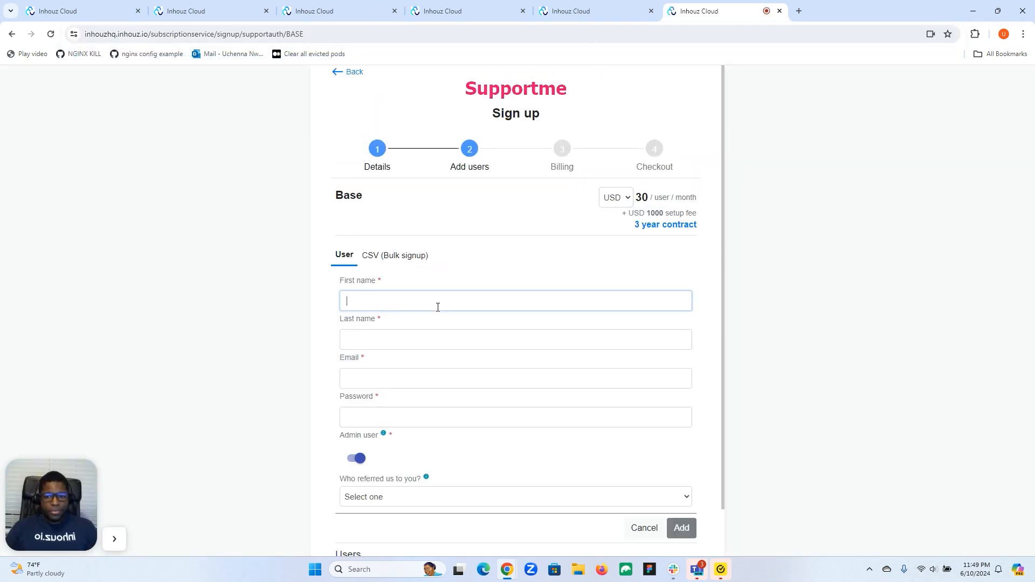
Add one user with placeholder first name, last name, email and password, then continue to Billing.
text(fdfsdf)
click(409, 337)
text(sdfsdf)
click(391, 379)
text(a@inhouz.io)
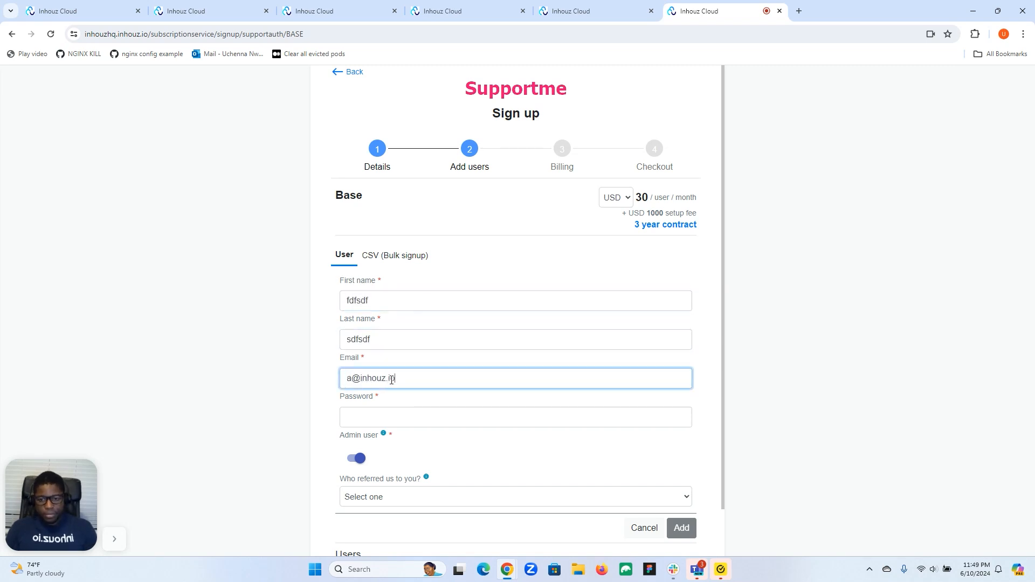
click(405, 419)
text(123)
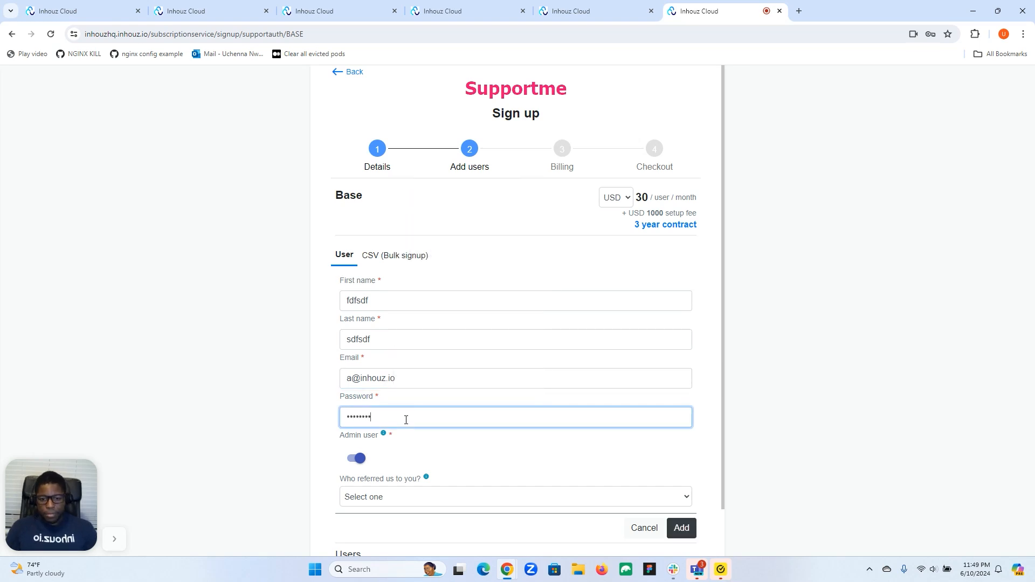
click(681, 528)
scroll(665, 489, down, 2)
click(636, 533)
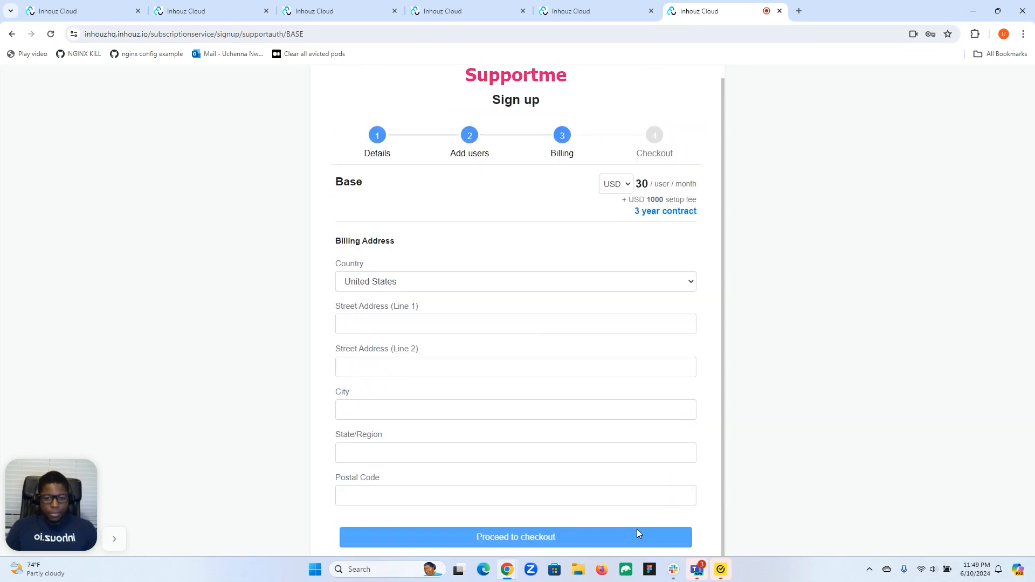
Fill the billing address from the autofill suggestion and proceed to checkout, dismissing the password warning.
click(534, 324)
click(447, 353)
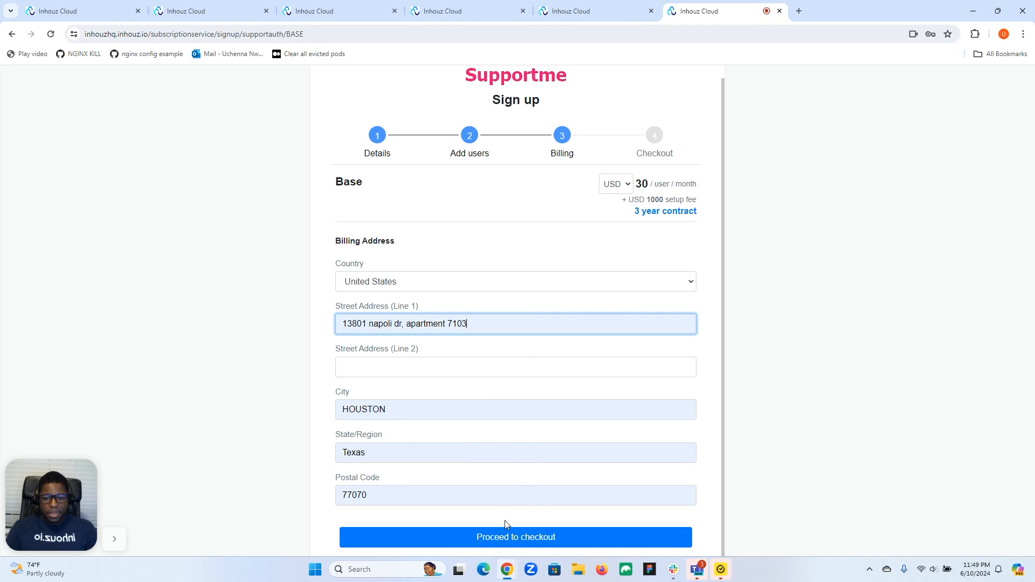
click(503, 536)
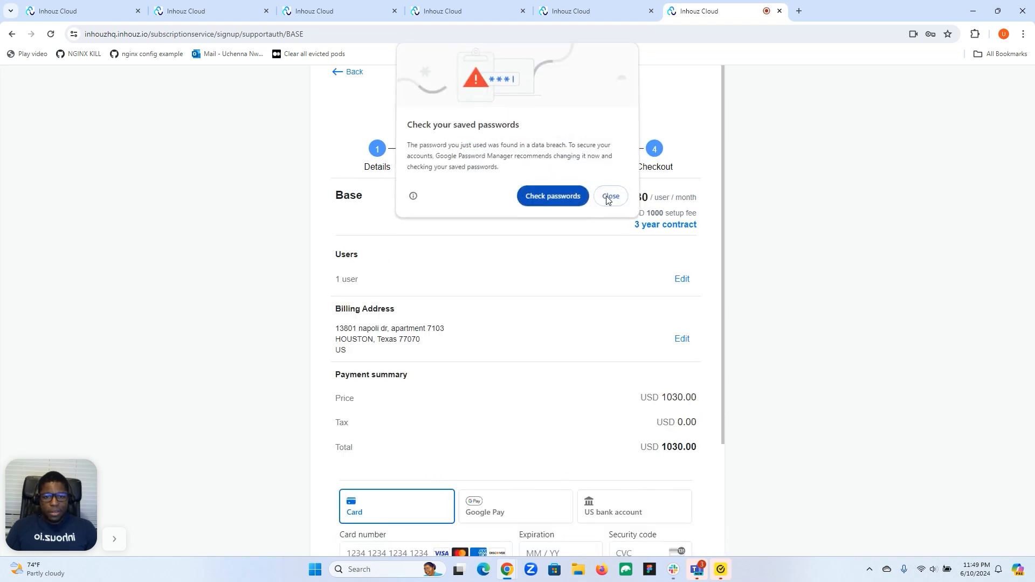
click(609, 196)
Try the US bank account payment method, switch back to card, and review the USD 1030.00 summary.
scroll(603, 224, down, 3)
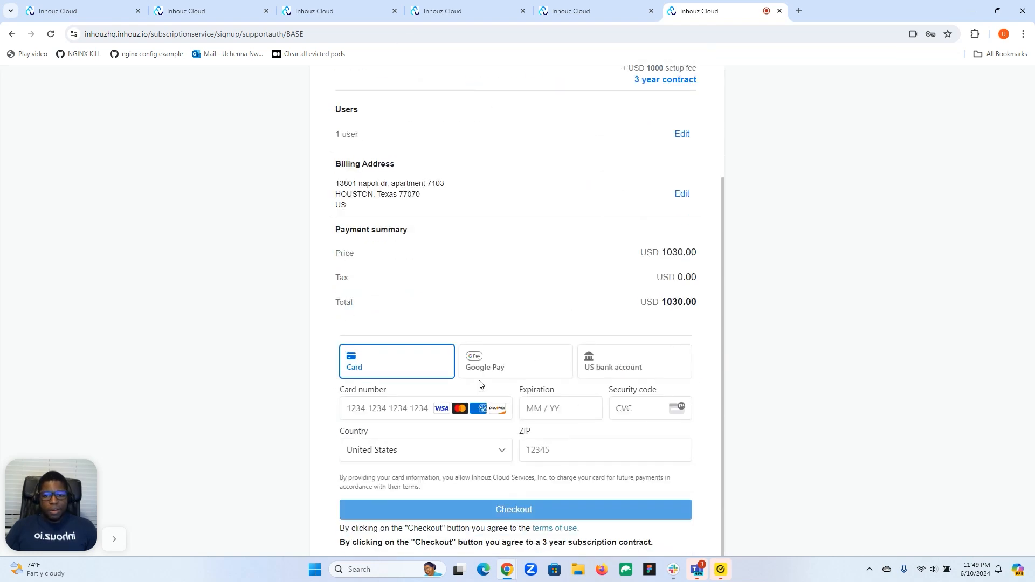
click(630, 367)
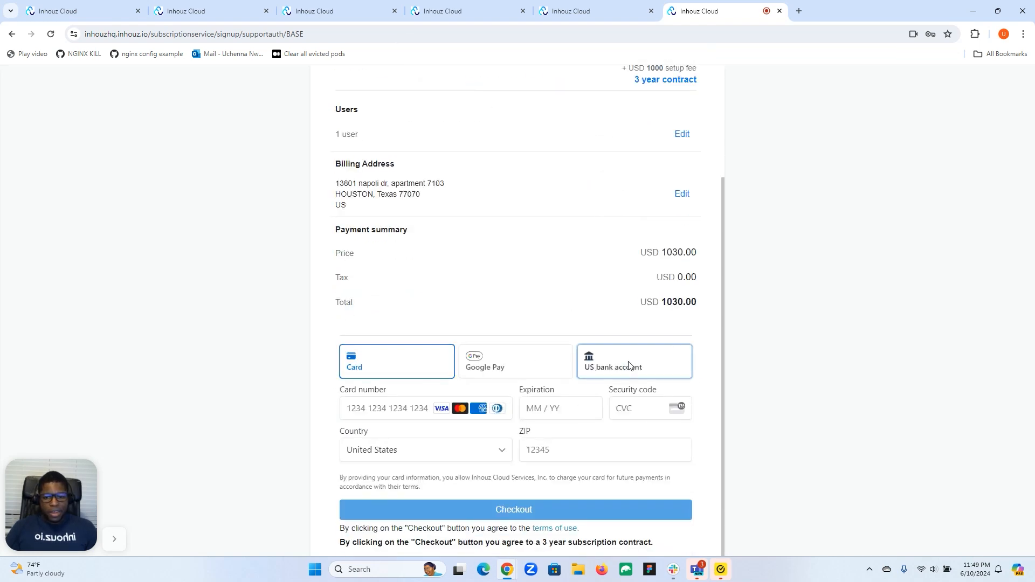
scroll(575, 360, down, 2)
click(400, 233)
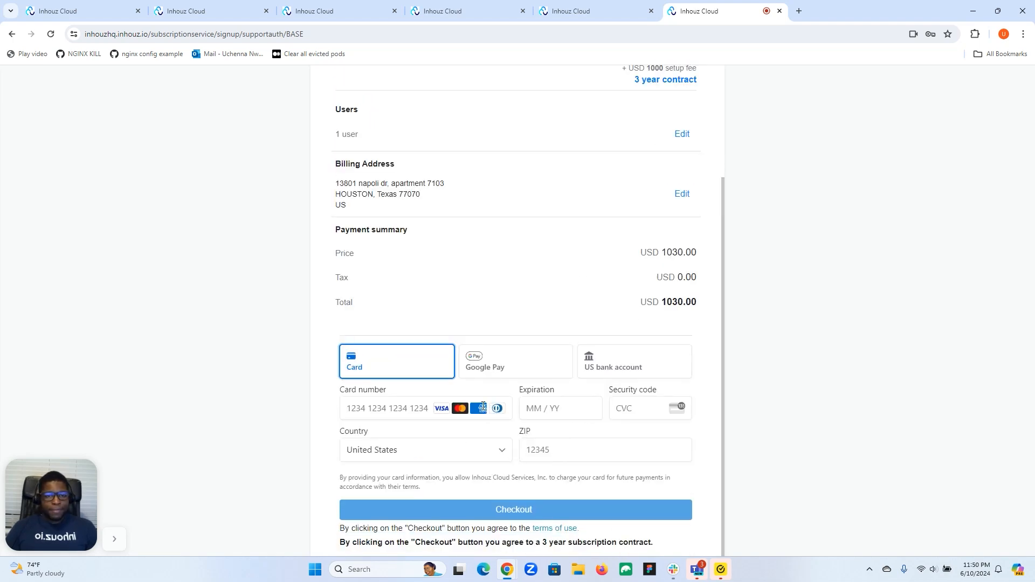
scroll(483, 406, up, 3)
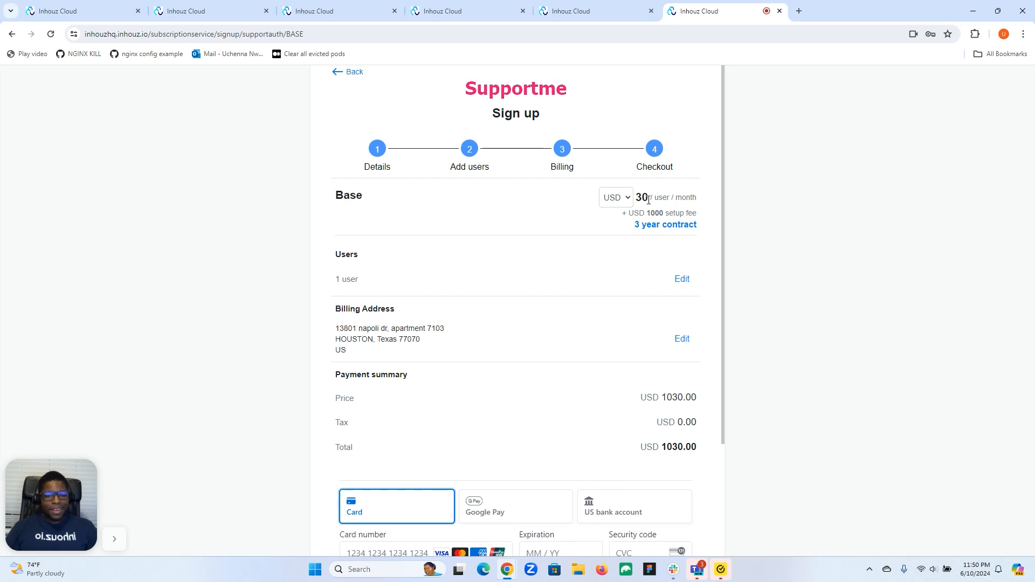
scroll(648, 200, down, 3)
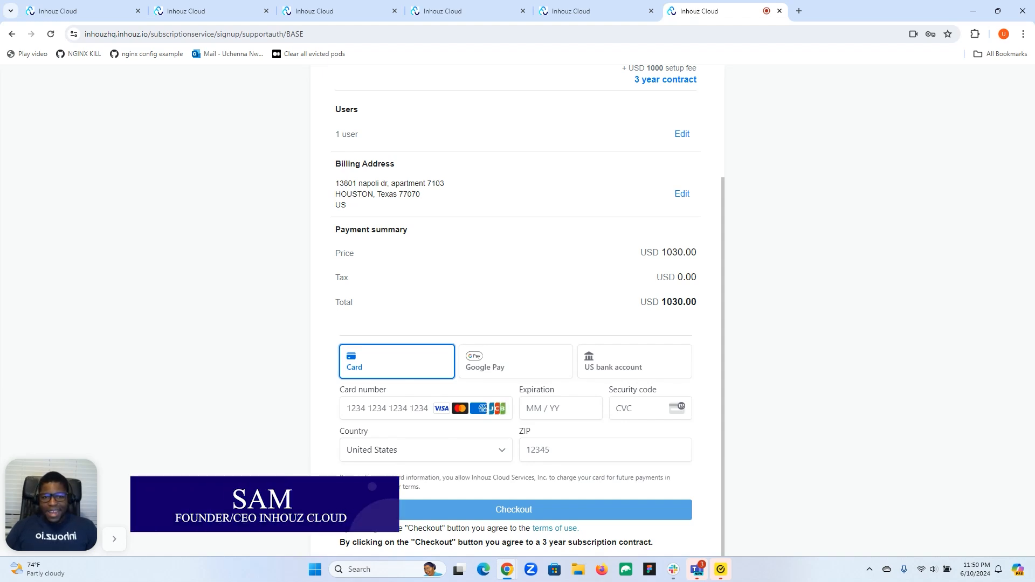
scroll(272, 483, up, 3)
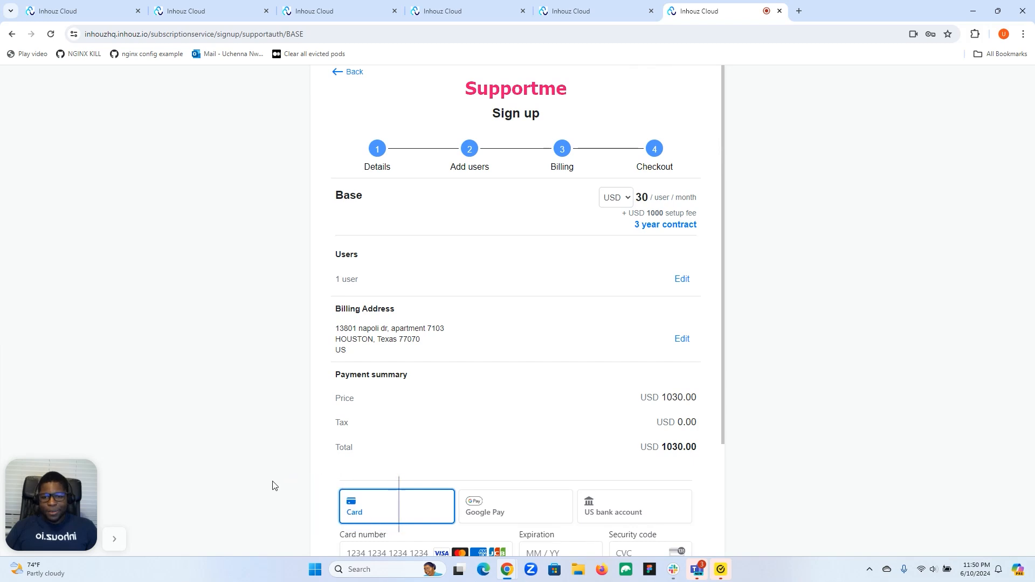